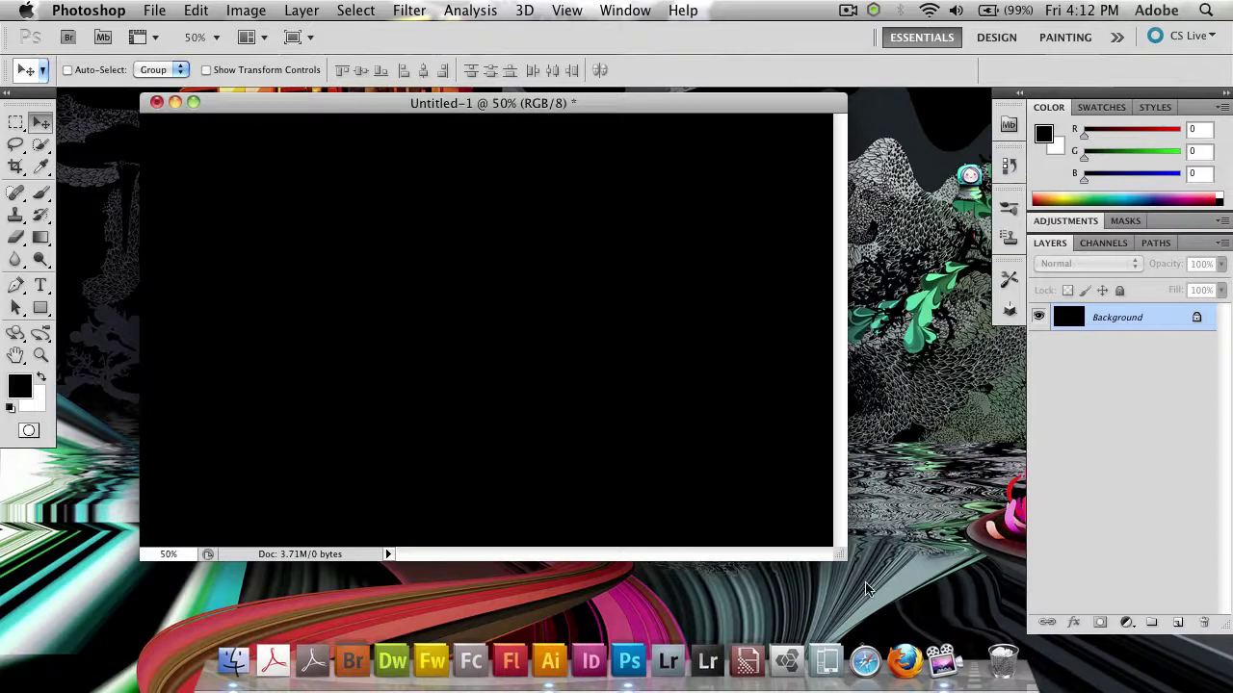
Step: Enlarge the document window, then fill the Background with dark grey #1e1e1e
drag(839, 555, 942, 619)
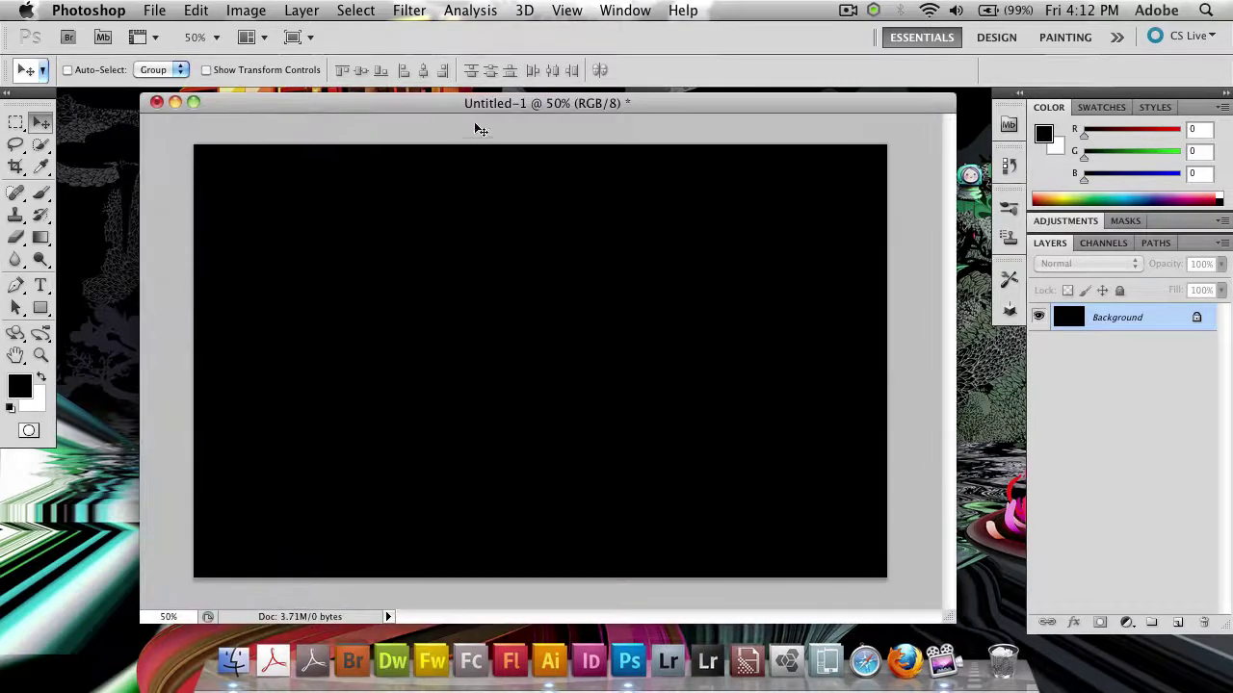
drag(477, 110, 449, 105)
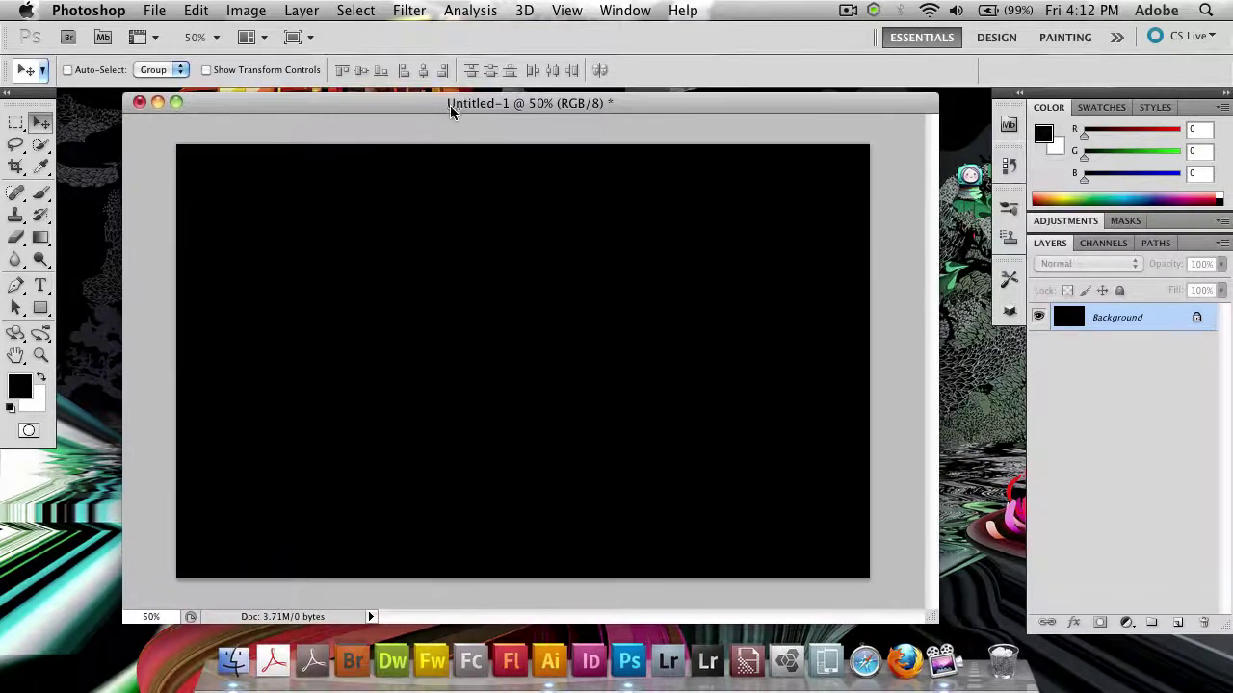
click(36, 400)
mouse_move(509, 313)
mouse_down()
mouse_move(509, 358)
mouse_move(473, 385)
mouse_up()
key(Return)
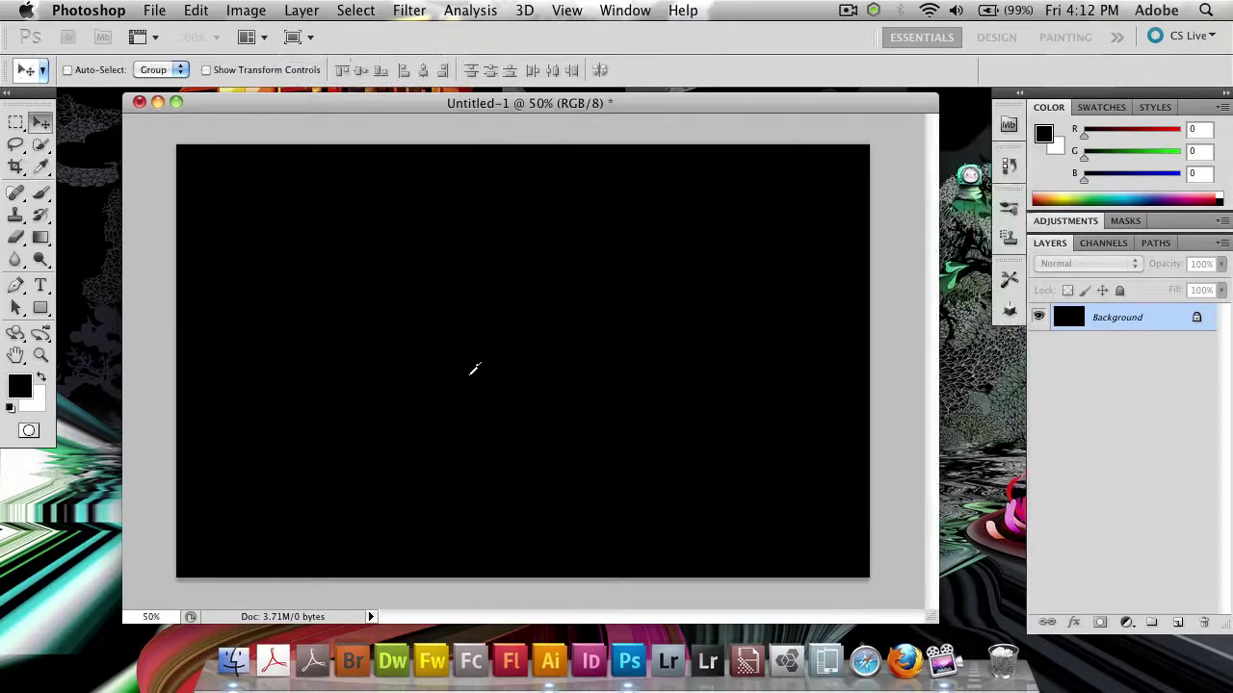
key(super+BackSpace)
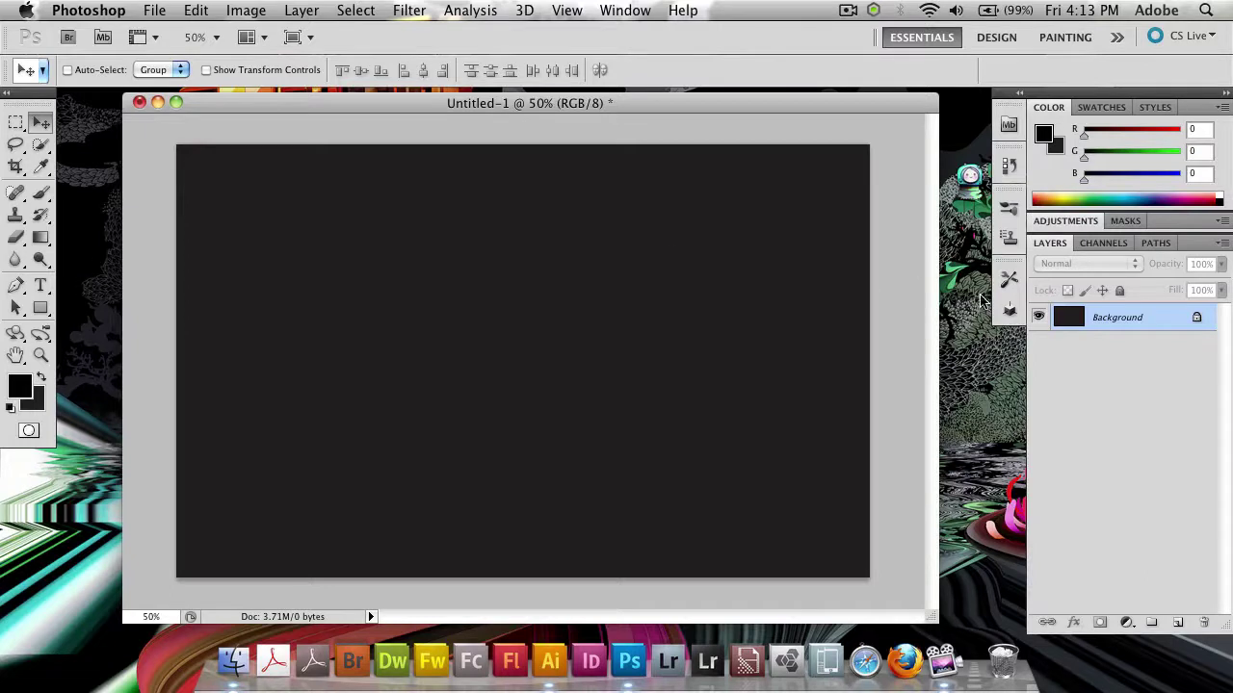
Step: Add a new layer and drag a spectrum gradient across it from left to right
click(1179, 623)
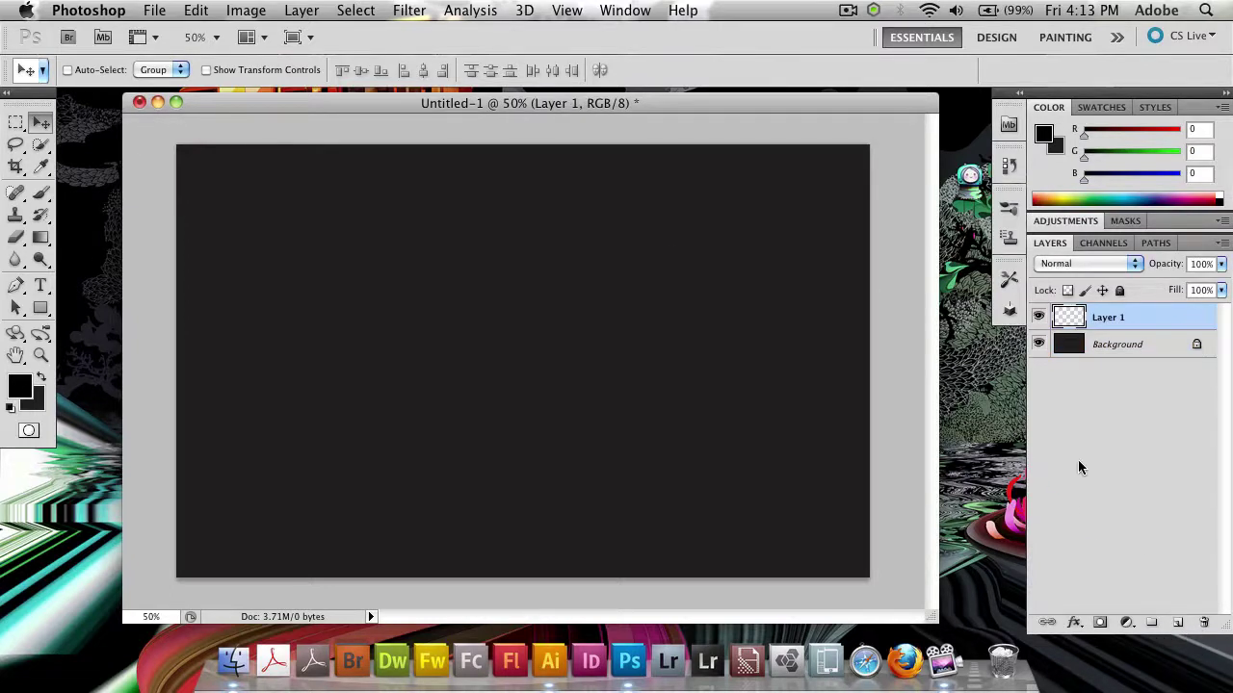
click(40, 240)
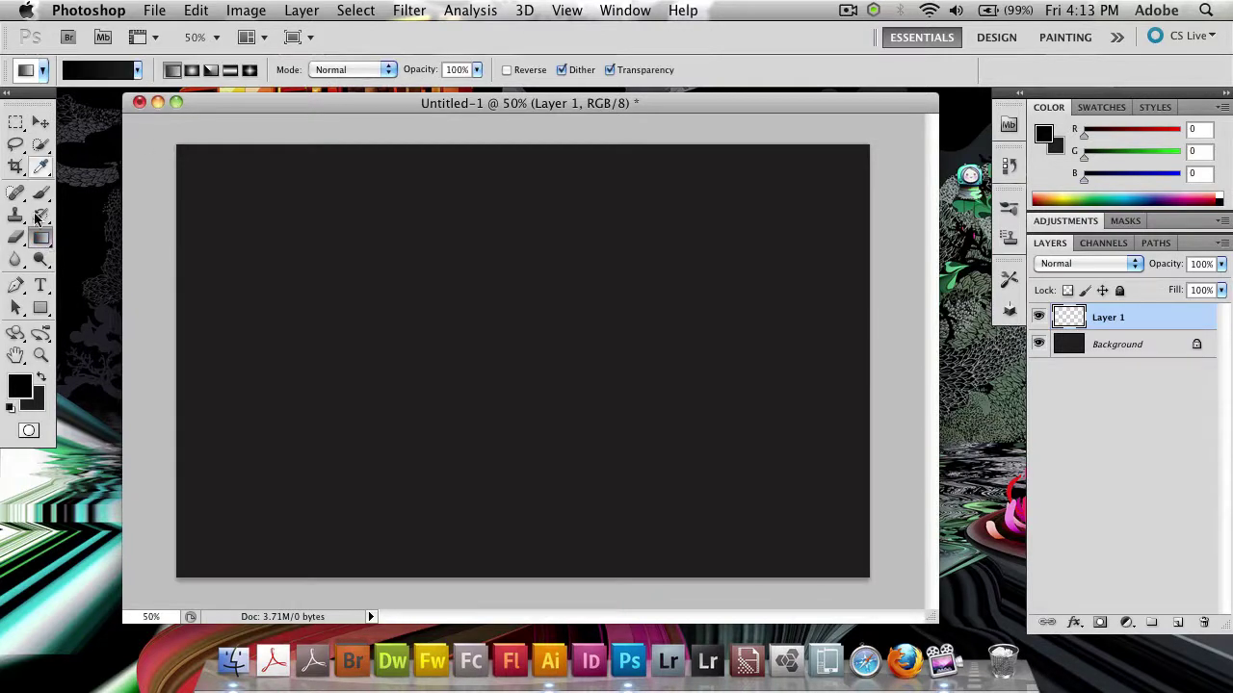
click(138, 72)
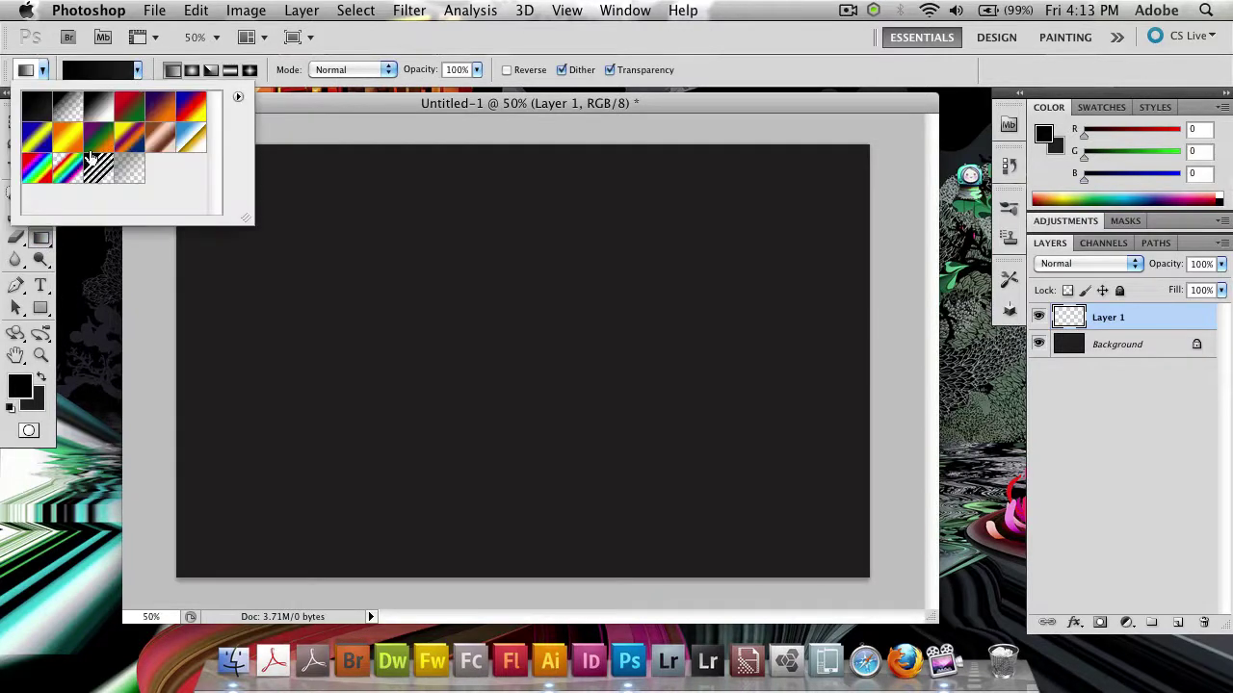
click(35, 171)
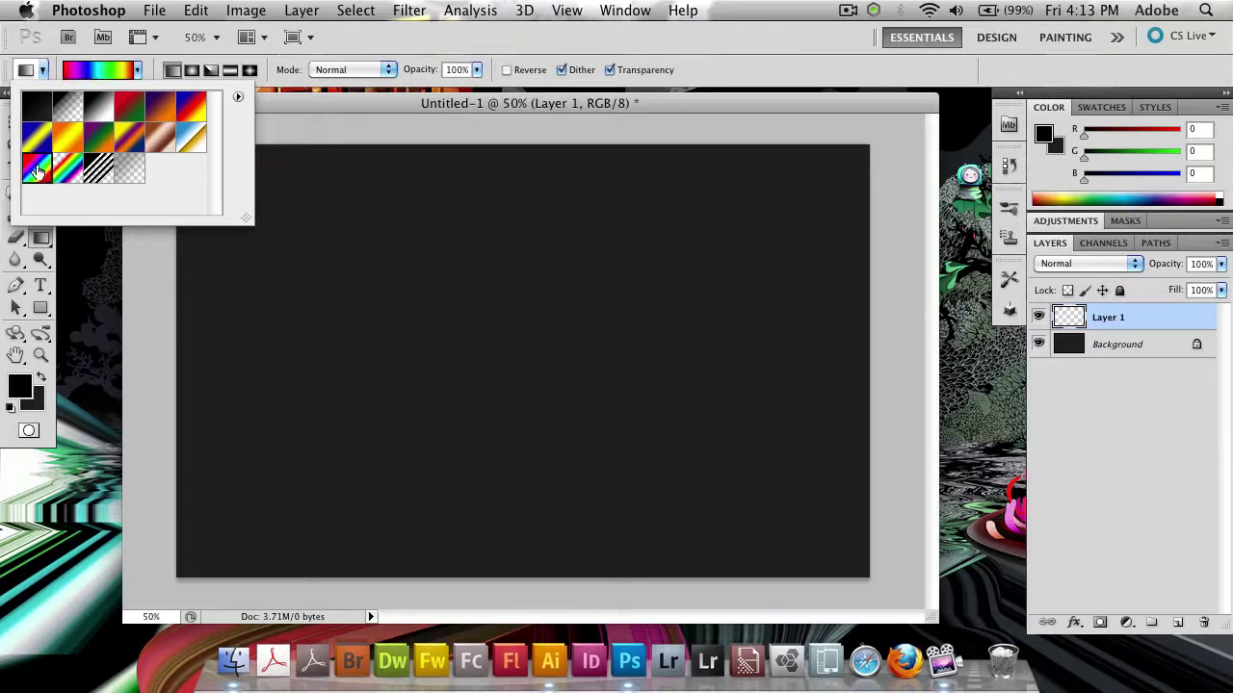
click(705, 66)
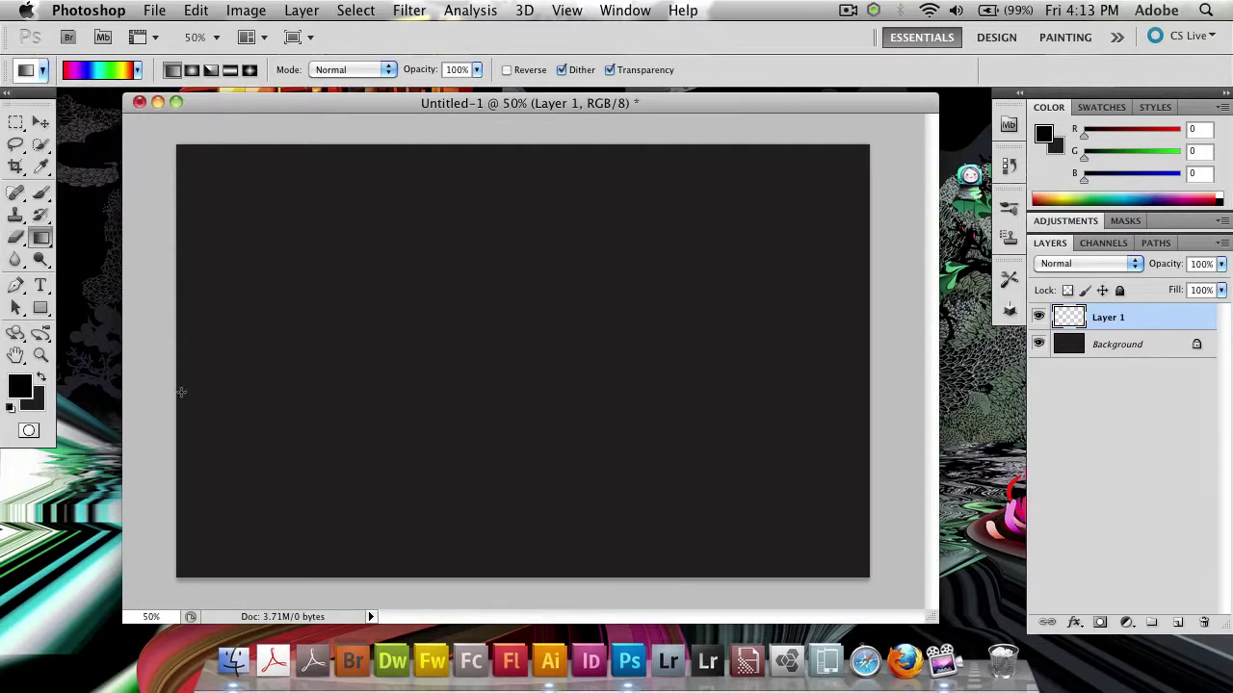
drag(177, 351, 869, 351)
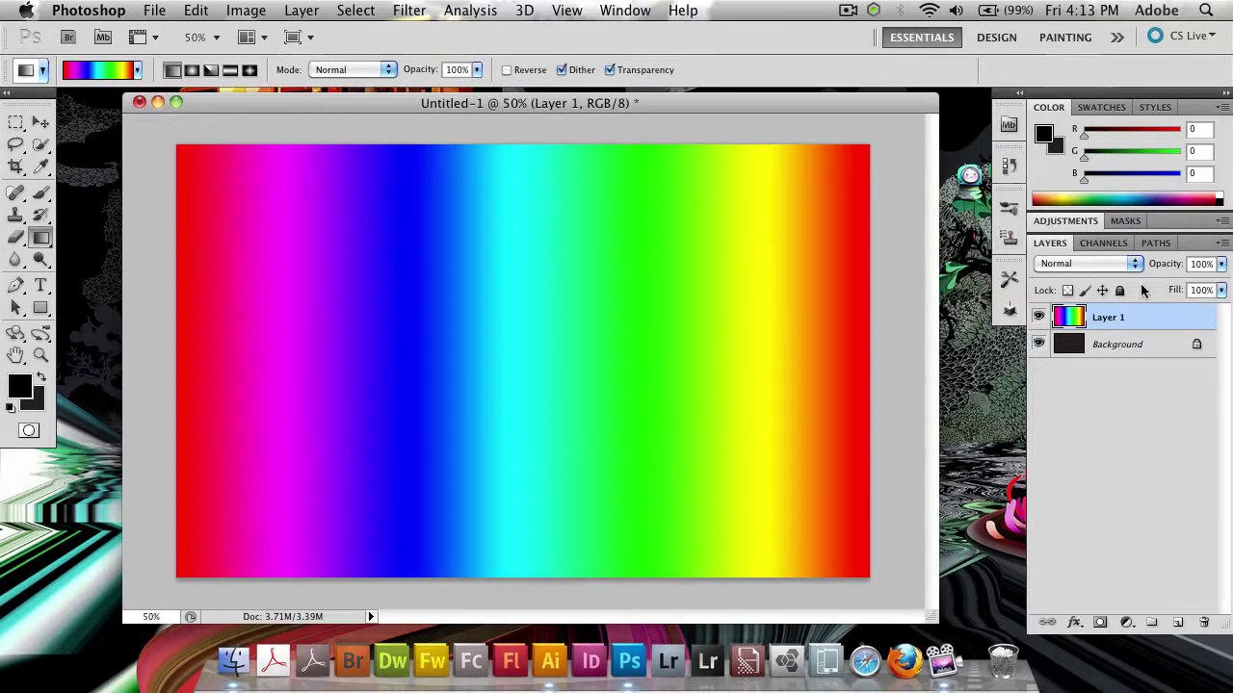
Step: Set the gradient layer to Overlay blending at 15% opacity
click(1098, 265)
click(1057, 448)
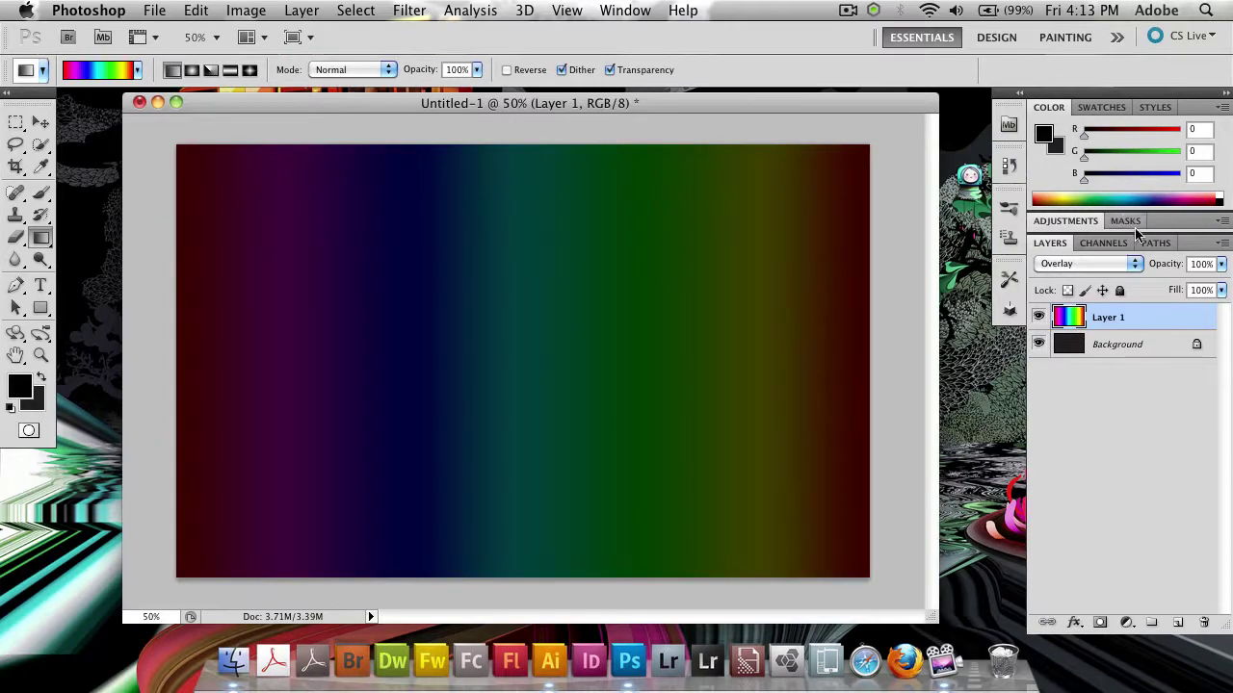
drag(1177, 270, 1090, 276)
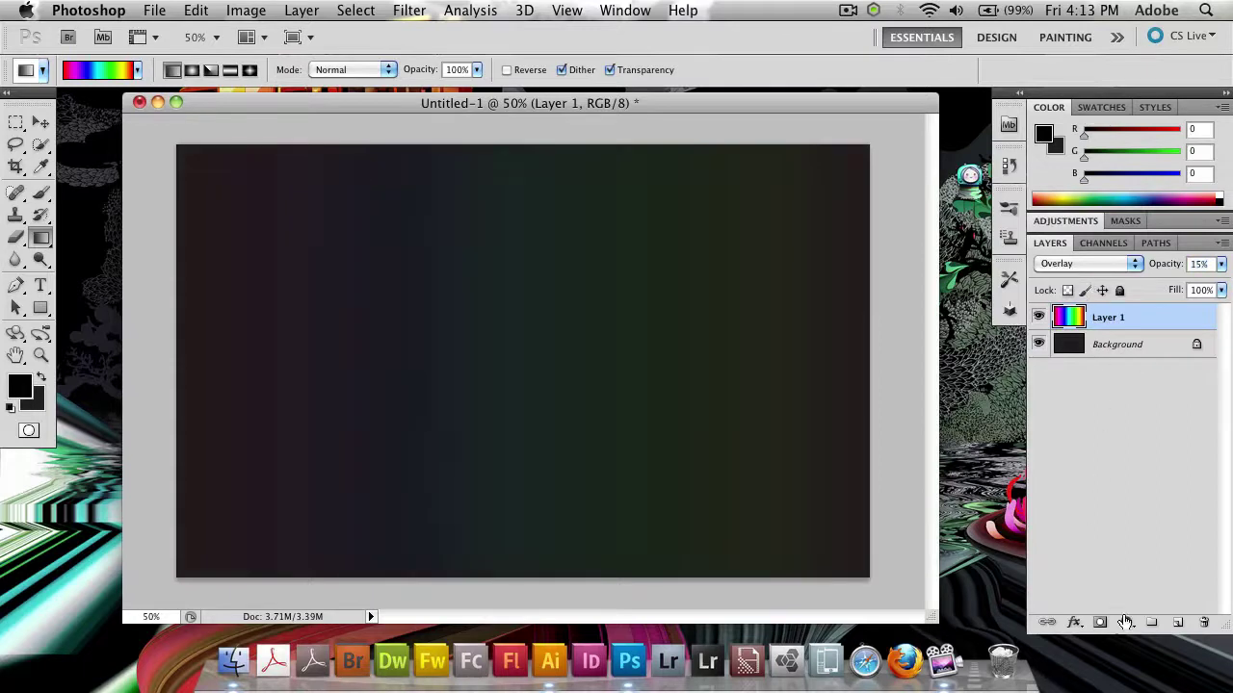
Step: Add a new empty Layer 2 above the gradient layer
click(1177, 623)
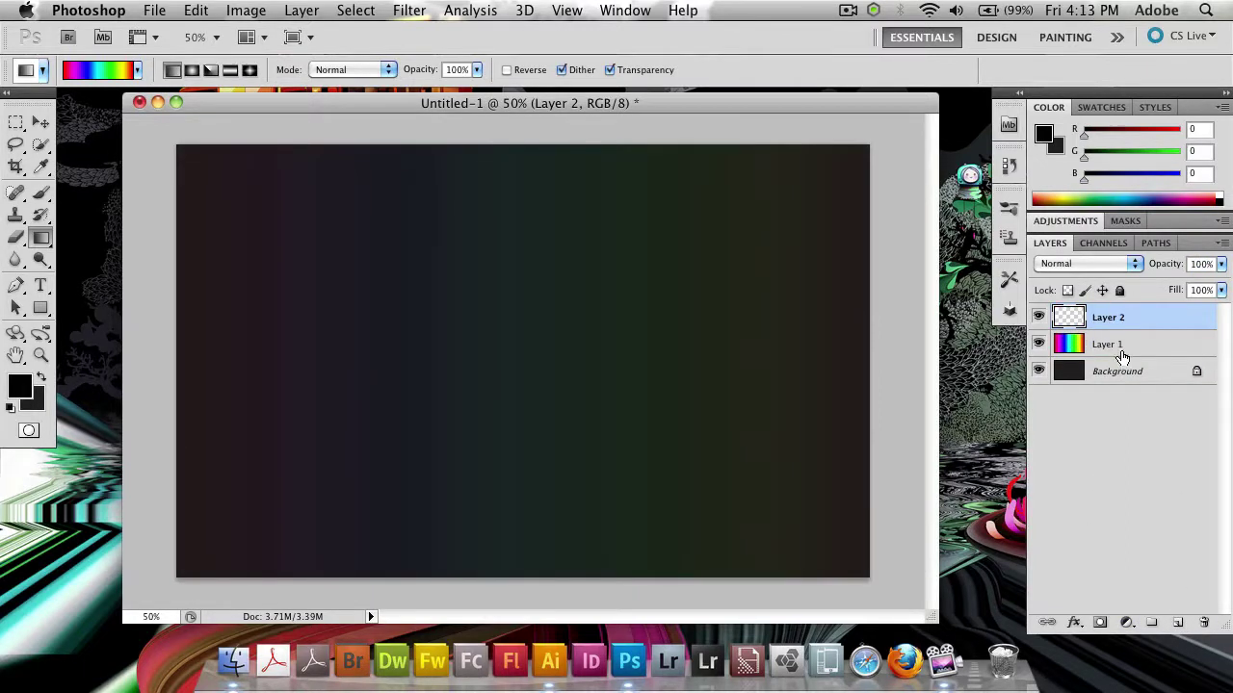
click(1151, 623)
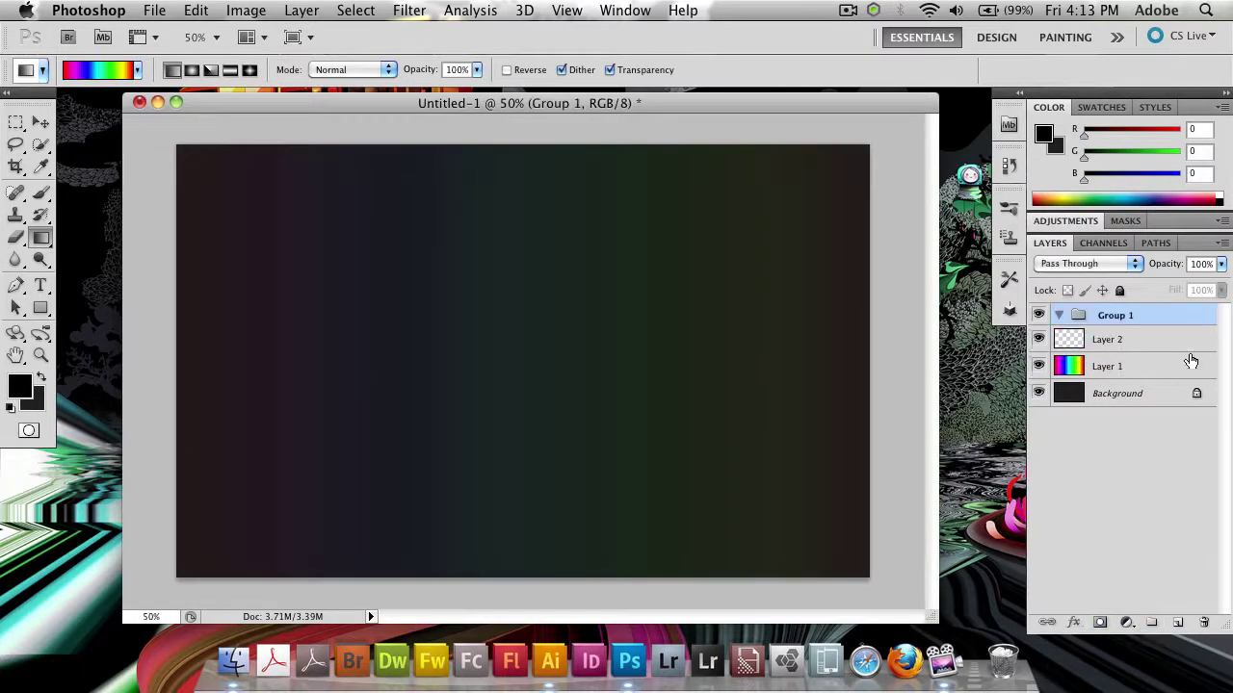
key(super+z)
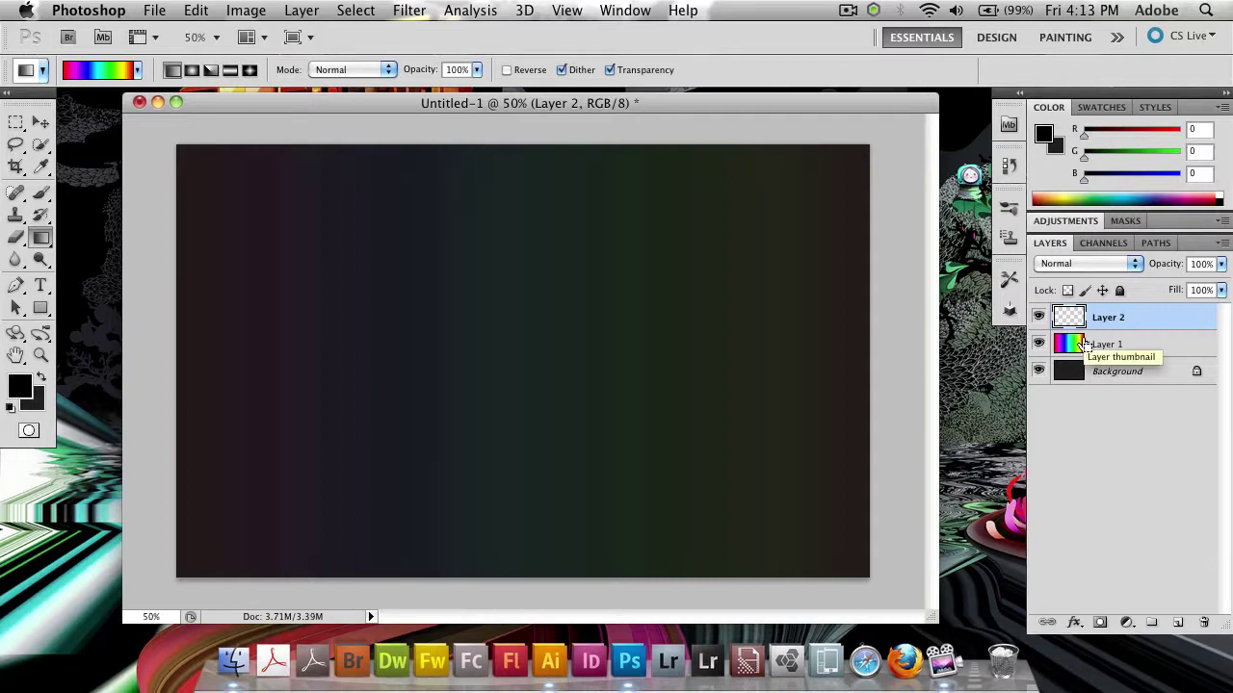
key(super+space)
key(Escape)
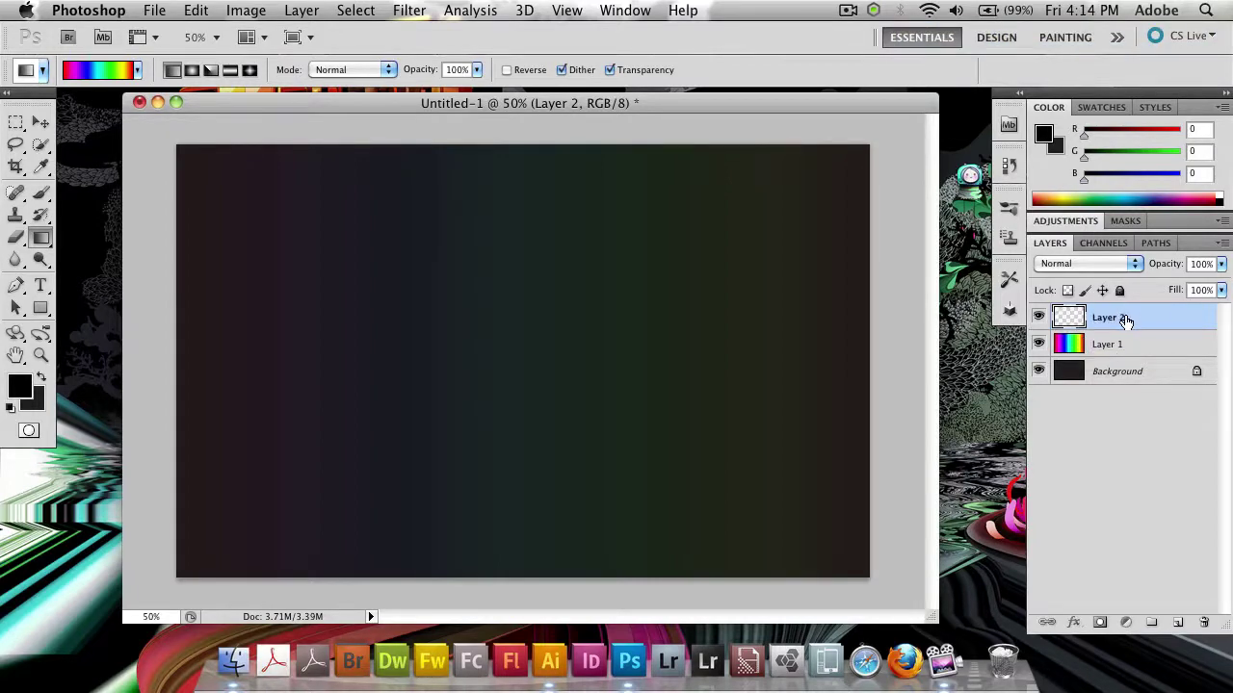
double_click(1125, 320)
key(Escape)
Step: Group Layer 2 into a group named 'Bubbles' set to Color Dodge
key(super+g)
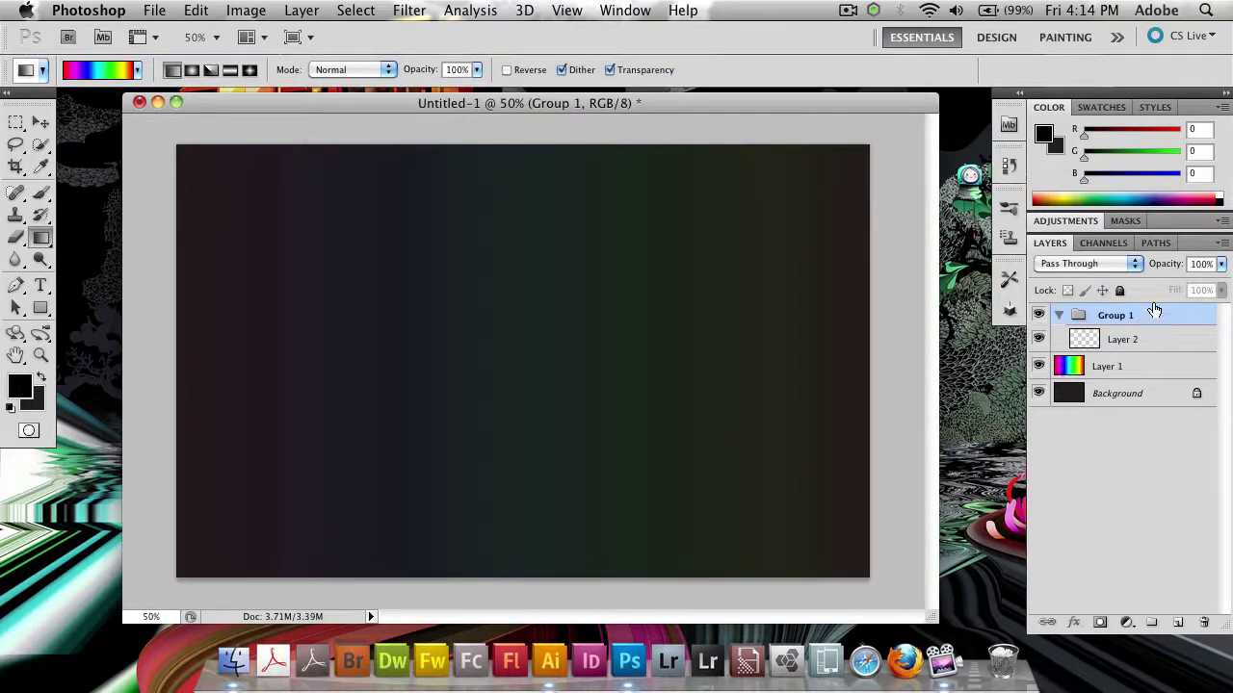
double_click(1117, 314)
text(Bubbles)
key(Return)
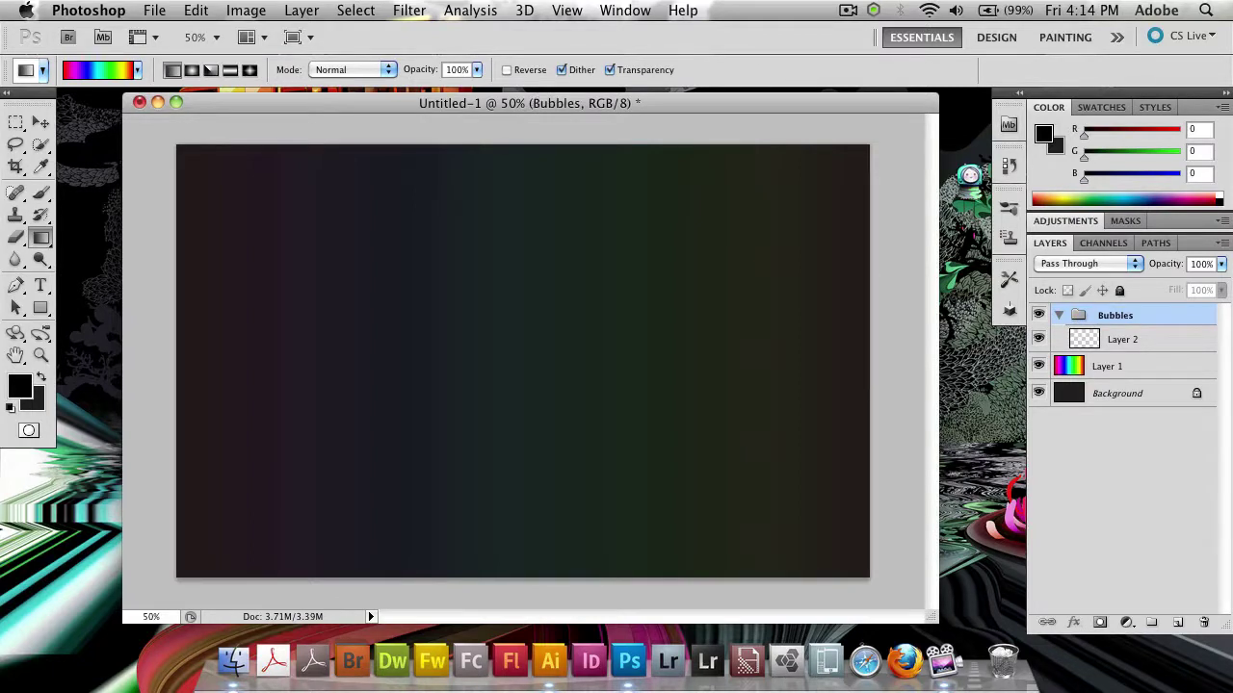
click(1048, 266)
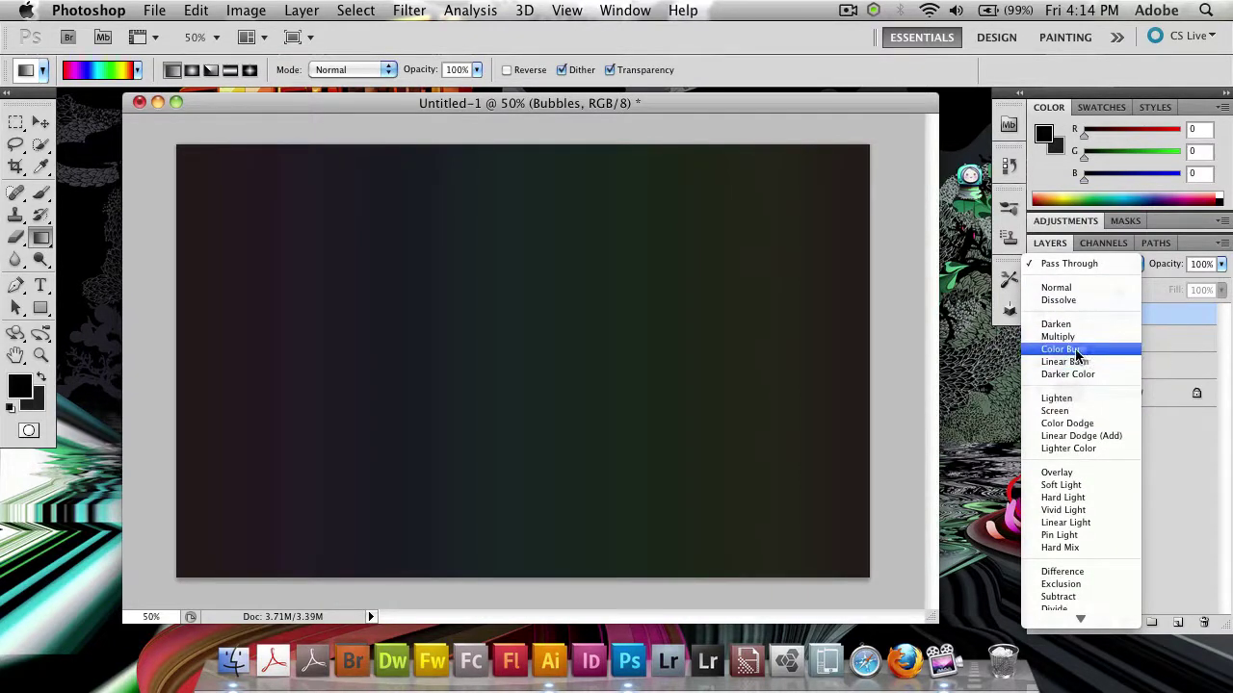
click(1098, 424)
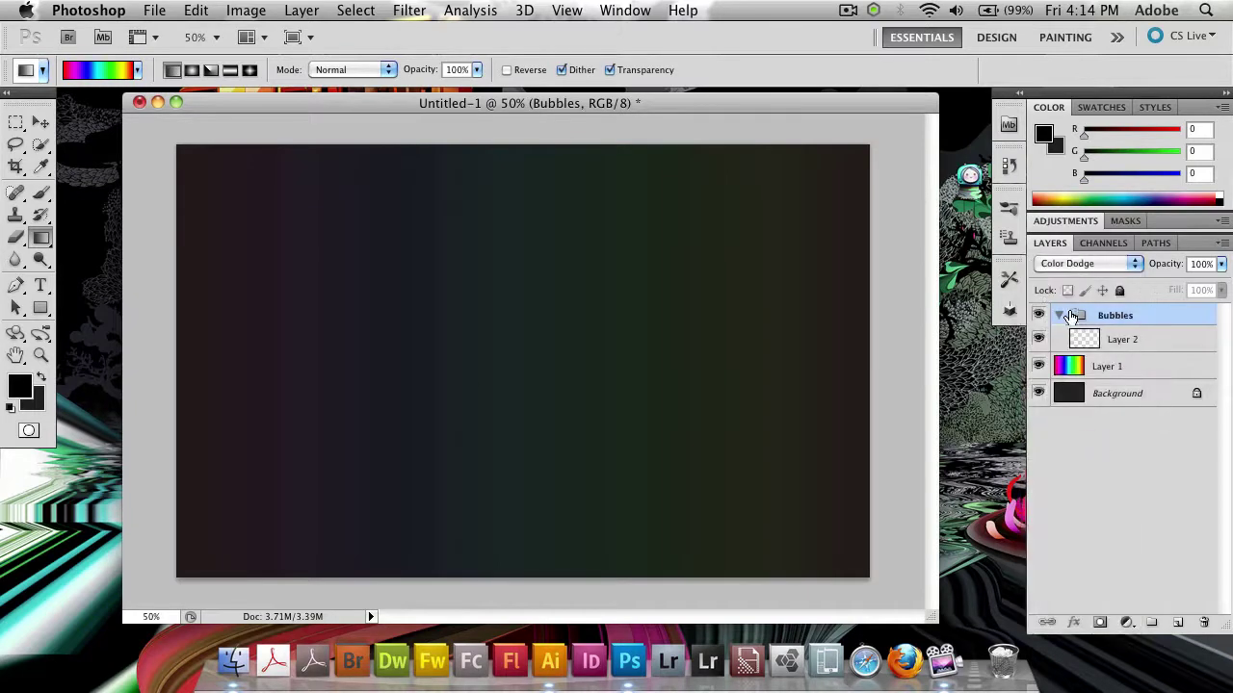
click(1123, 339)
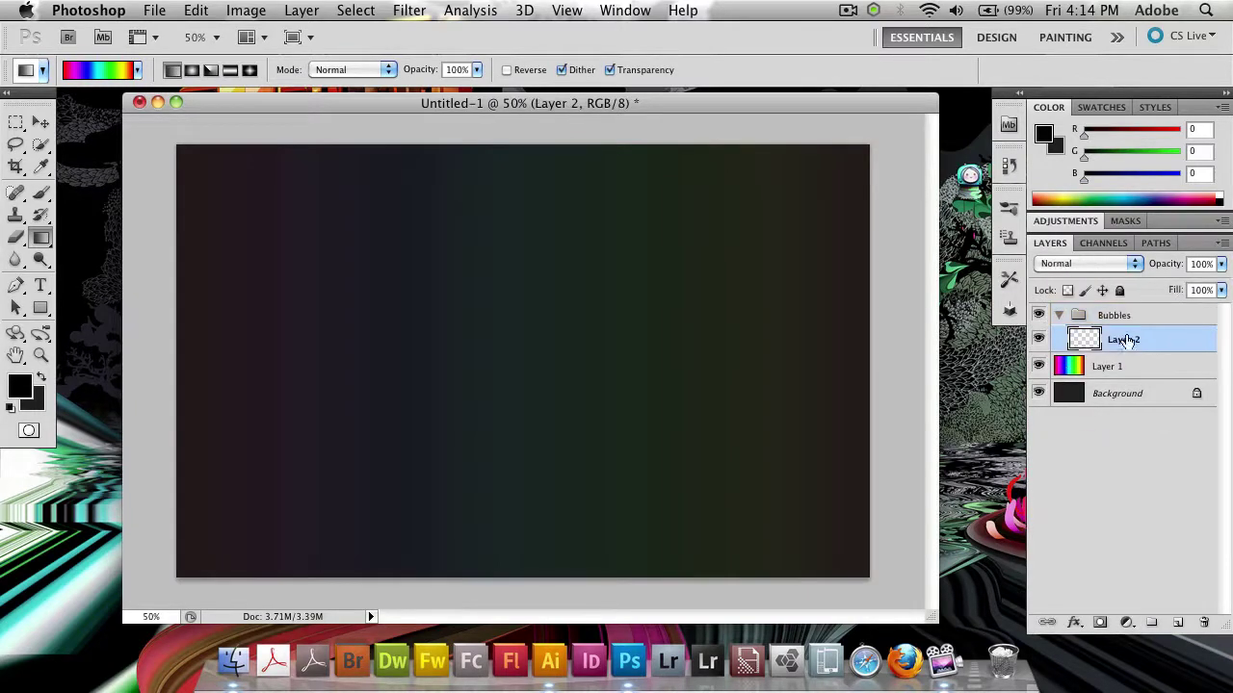
Step: Switch to the Brush tool with white as the painting colour and paint test strokes
click(42, 195)
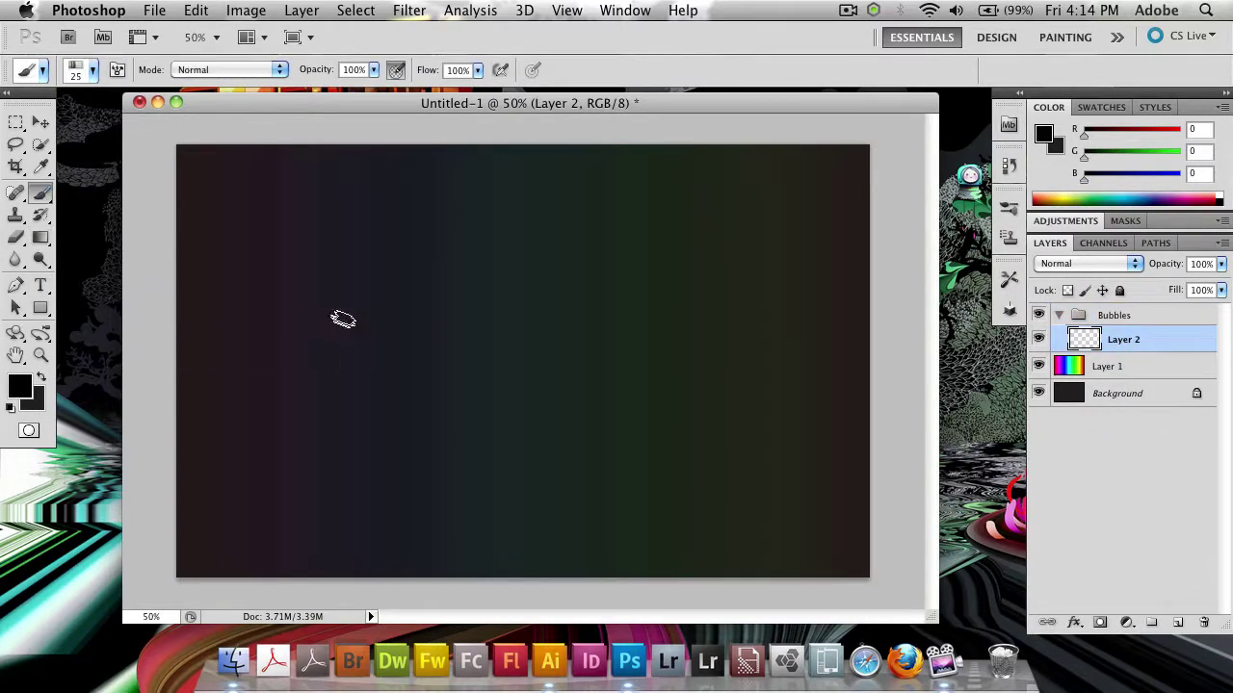
mouse_move(362, 240)
mouse_down()
mouse_move(288, 323)
mouse_move(319, 495)
mouse_up()
key(d)
key(x)
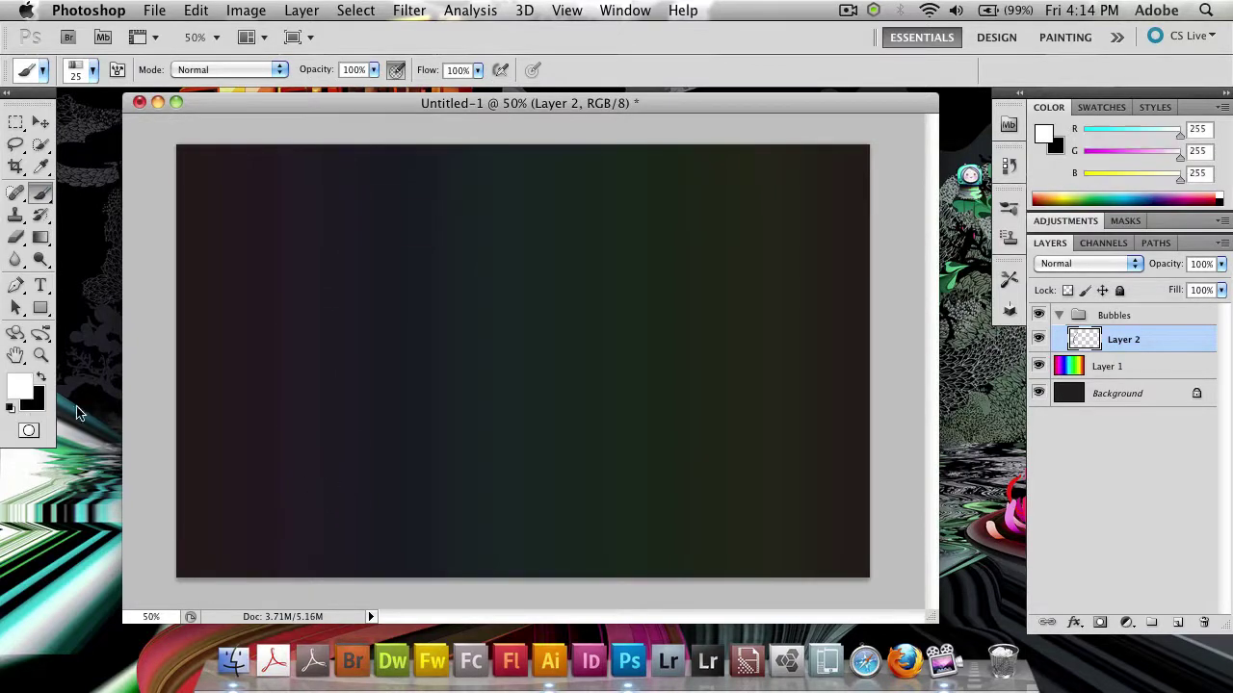
mouse_move(439, 207)
mouse_down()
mouse_move(399, 236)
mouse_move(428, 327)
mouse_move(556, 443)
mouse_move(561, 494)
mouse_move(814, 550)
mouse_up()
mouse_move(763, 291)
mouse_down()
mouse_move(453, 383)
mouse_move(357, 369)
mouse_move(178, 409)
mouse_up()
click(1078, 267)
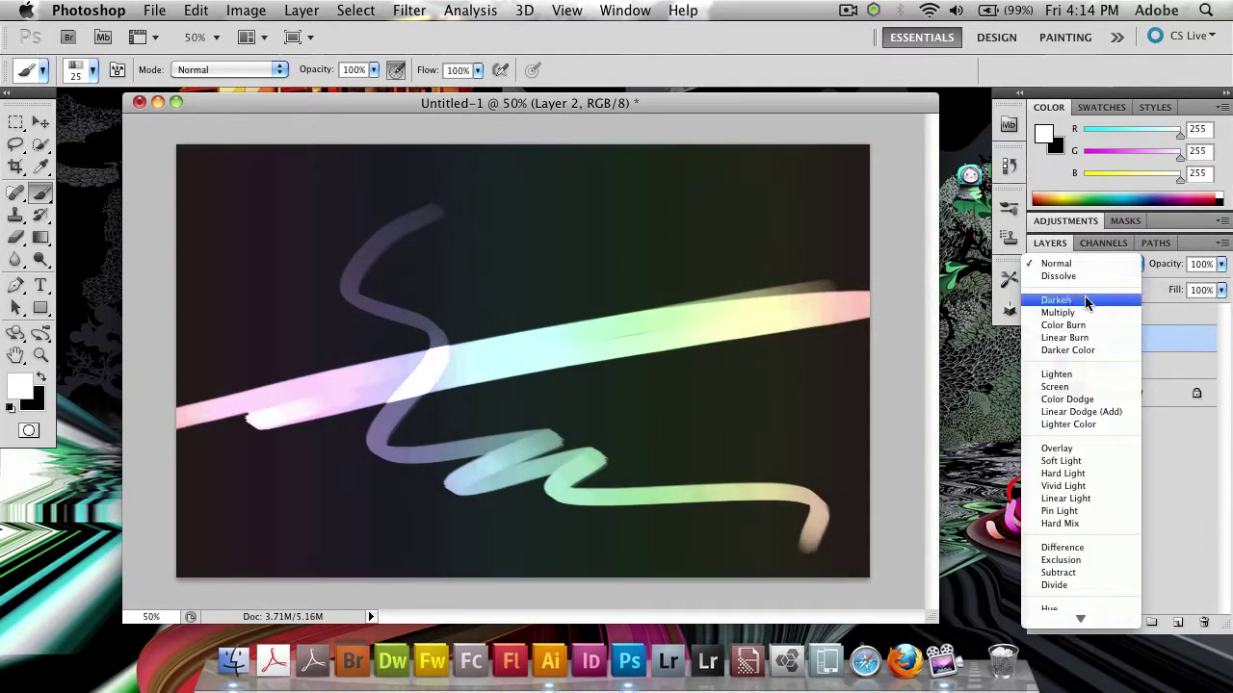
key(Escape)
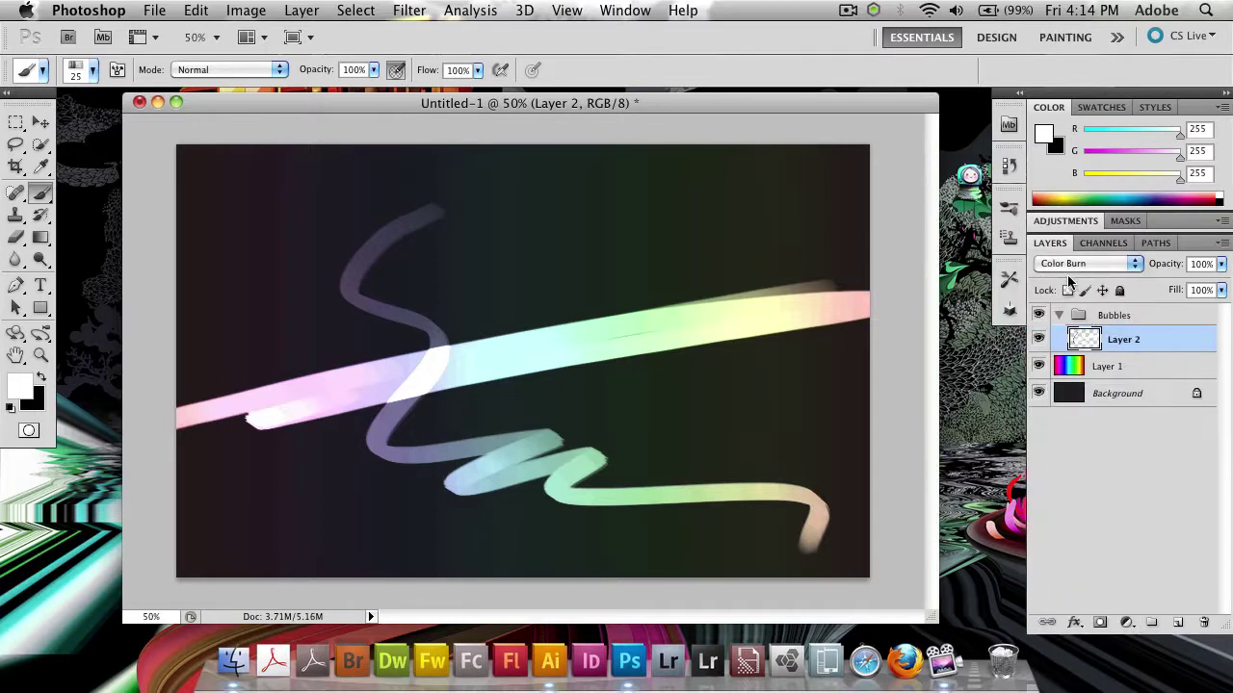
Step: After trying Linear Burn and Linear Dodge, set the Bubbles group to Color Dodge
click(1107, 316)
click(1079, 264)
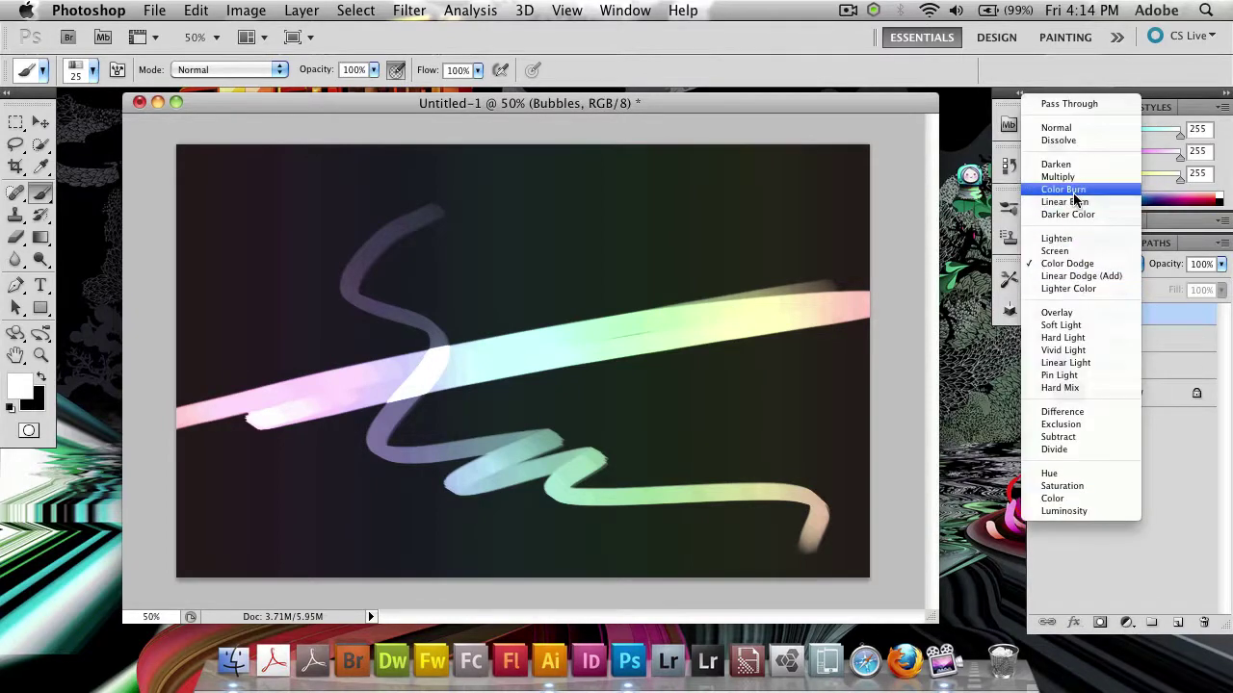
click(1072, 199)
click(1074, 270)
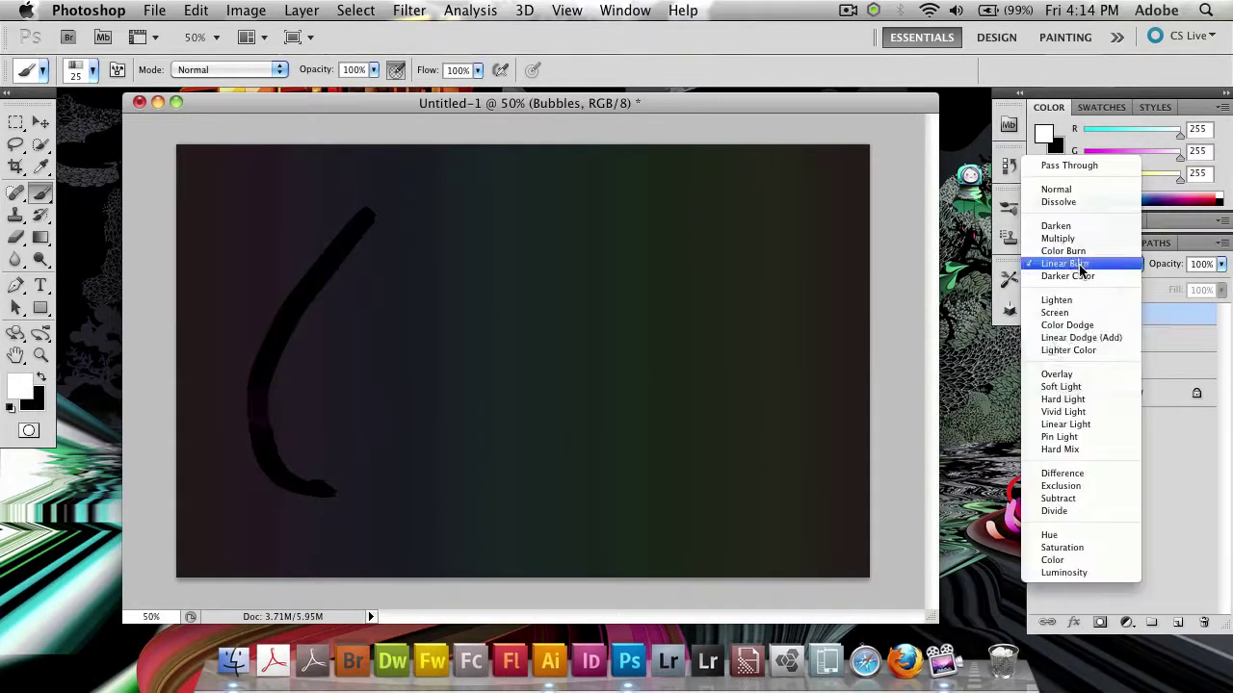
click(1078, 337)
click(1075, 266)
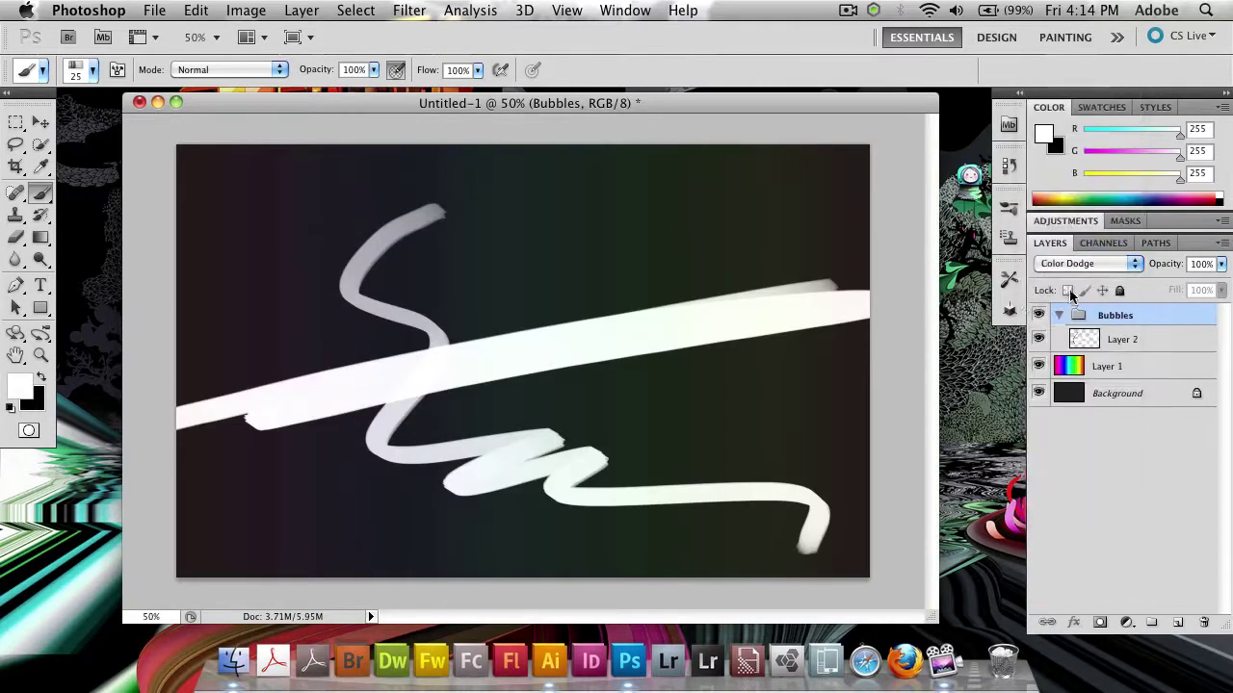
click(1078, 248)
Step: Paint test strokes on Layer 2, then select all and clear the layer
click(1118, 347)
mouse_move(566, 236)
mouse_down()
mouse_move(609, 260)
mouse_move(770, 262)
mouse_up()
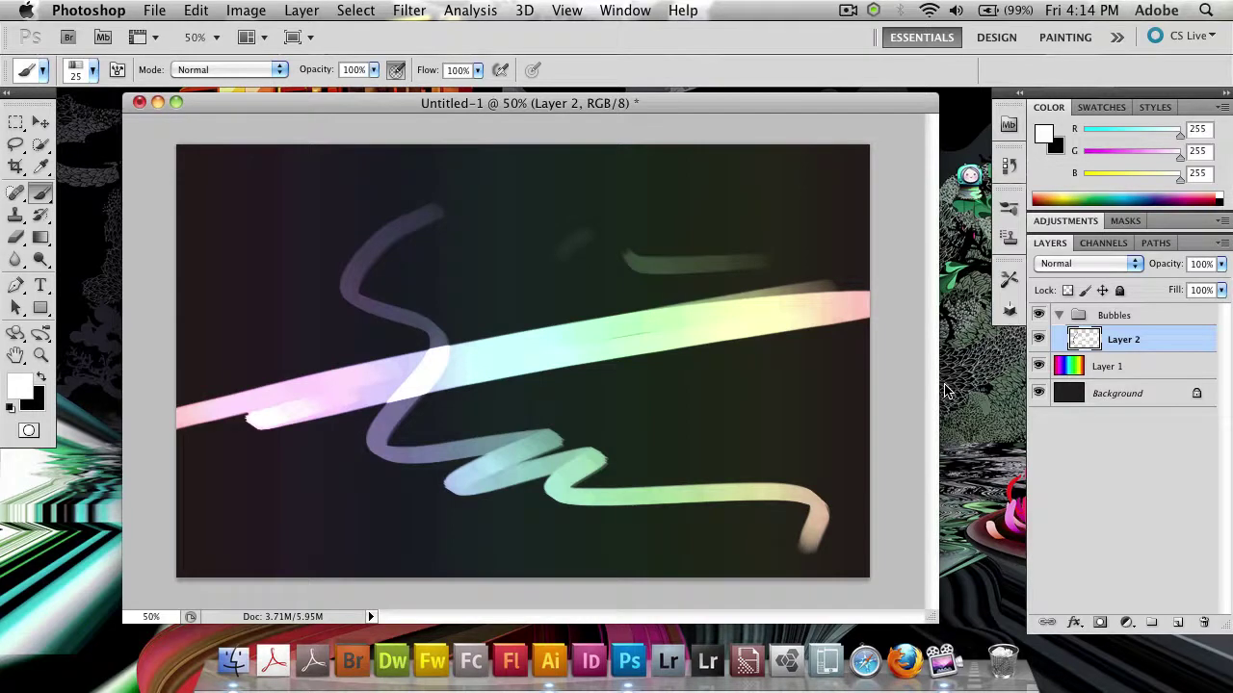
key(super+a)
key(super+BackSpace)
key(super+d)
mouse_move(374, 186)
mouse_down()
mouse_move(747, 399)
mouse_move(1037, 589)
mouse_up()
key(super+a)
key(BackSpace)
key(super+d)
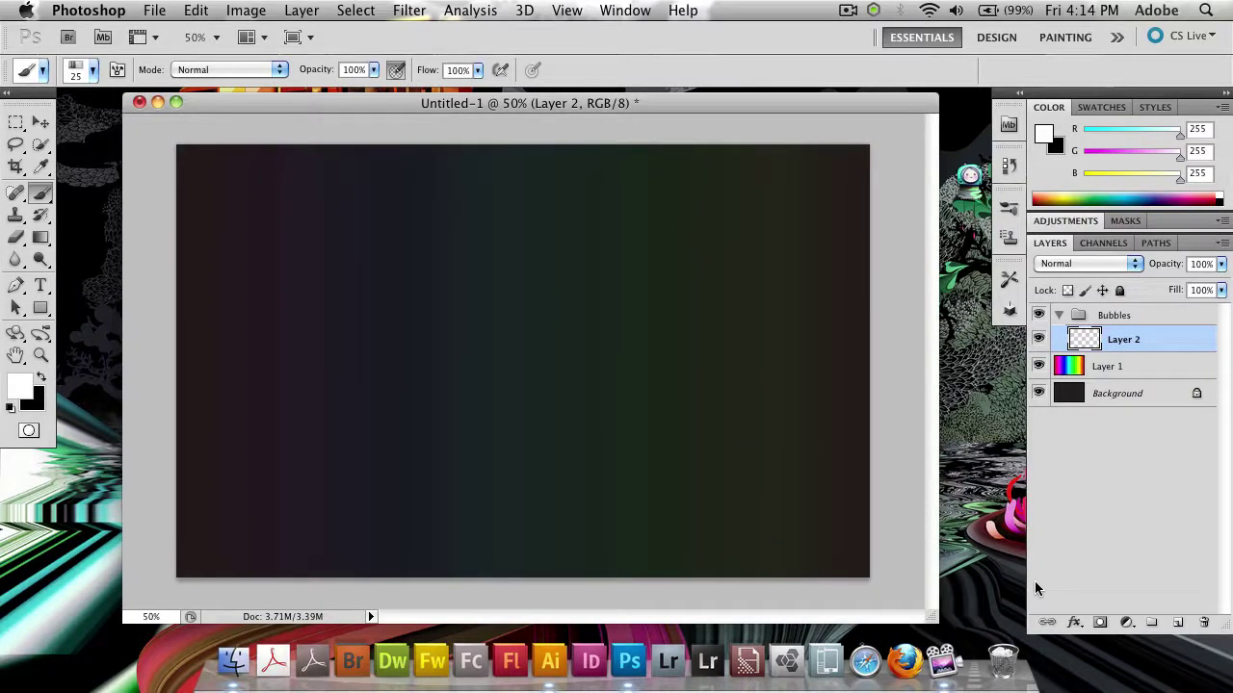
Step: In the Brush panel, choose a round tip at 184 px, 100% hardness and 165% spacing
click(117, 77)
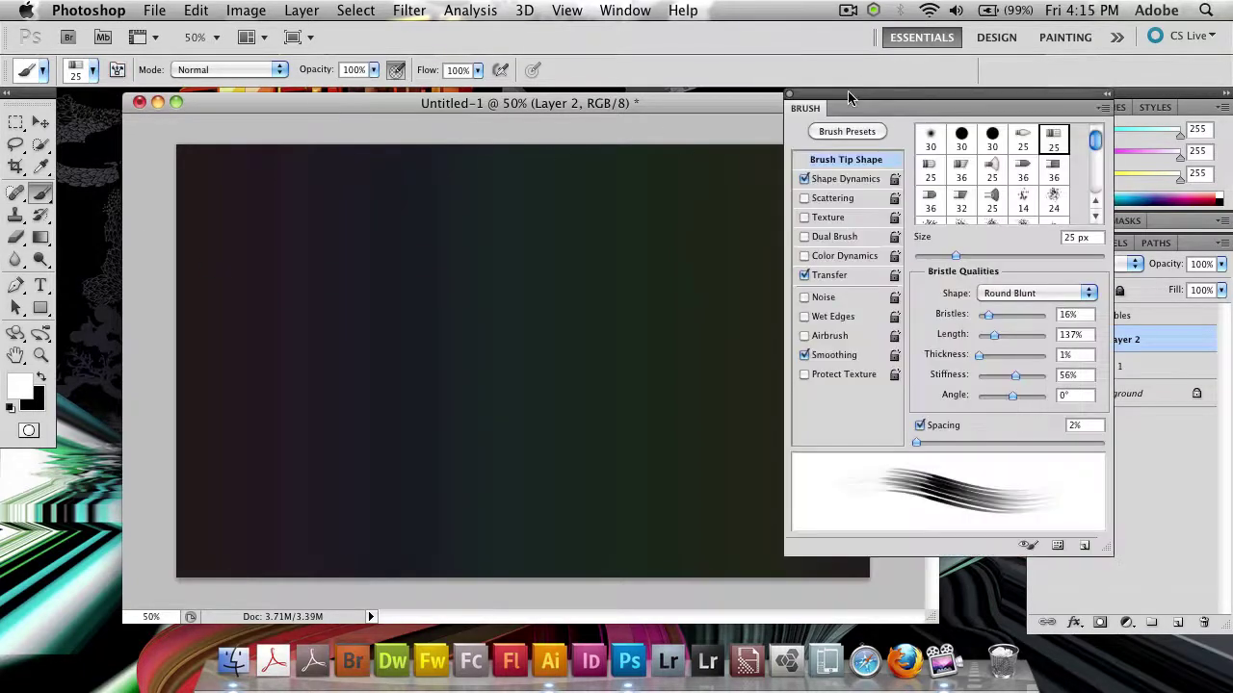
drag(846, 94, 565, 134)
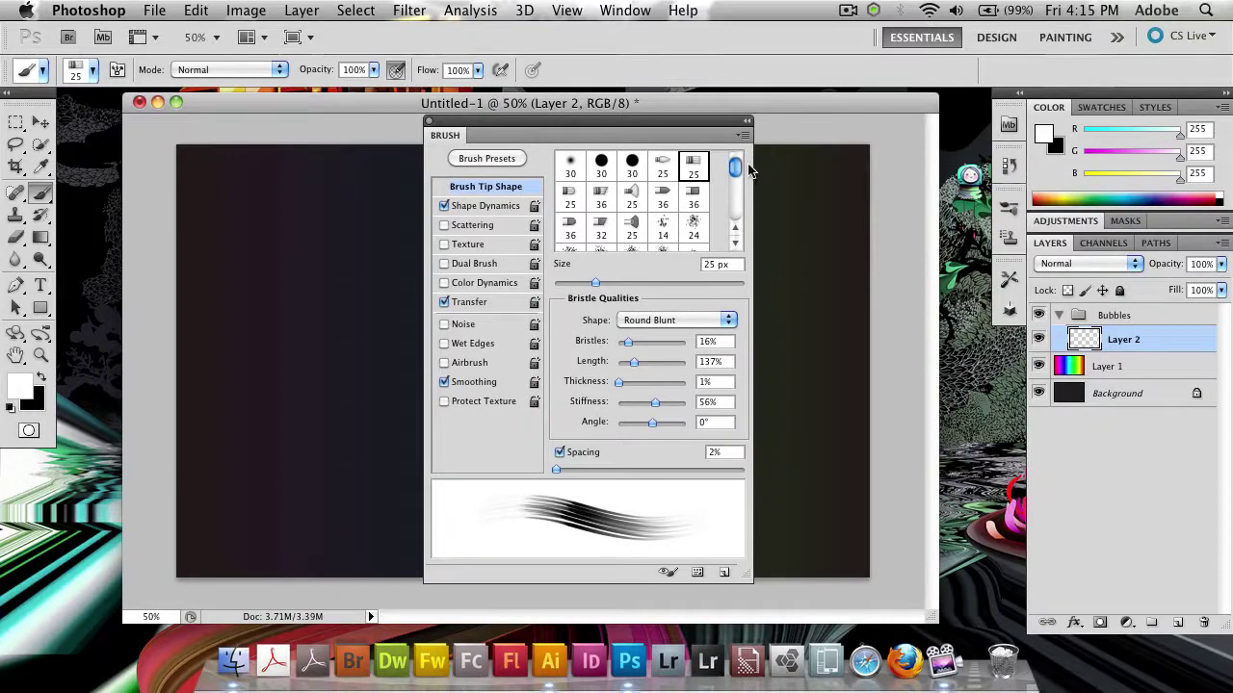
click(570, 173)
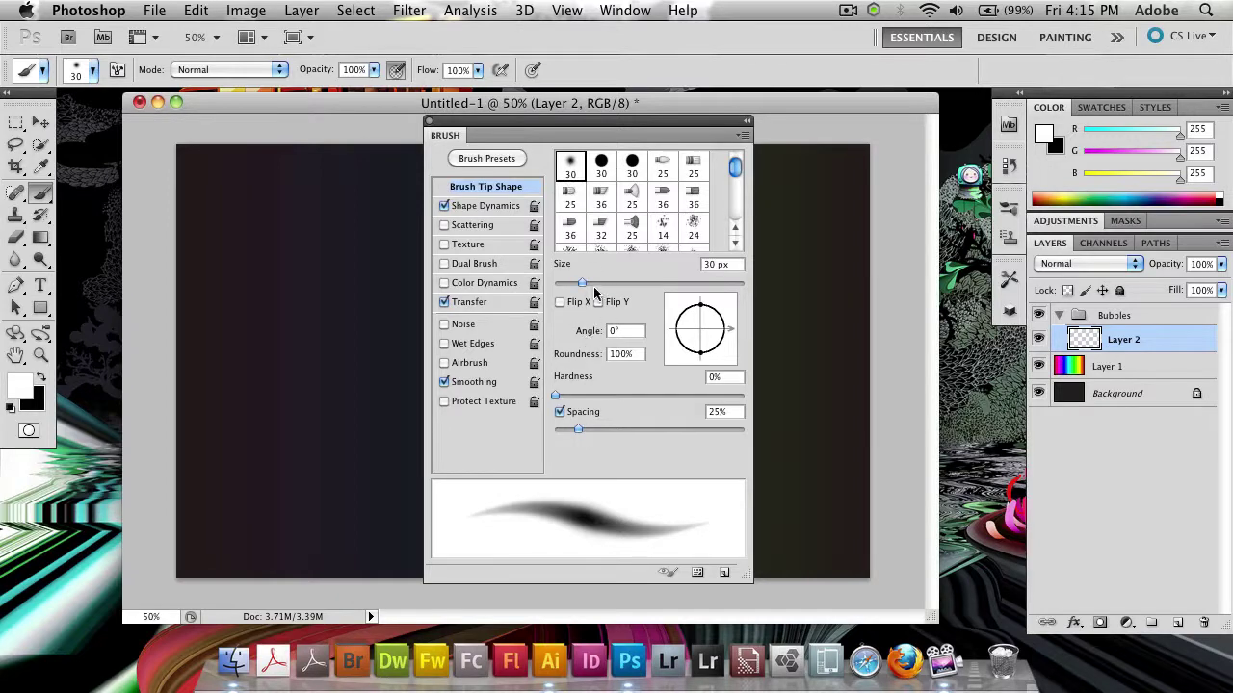
drag(592, 288, 646, 280)
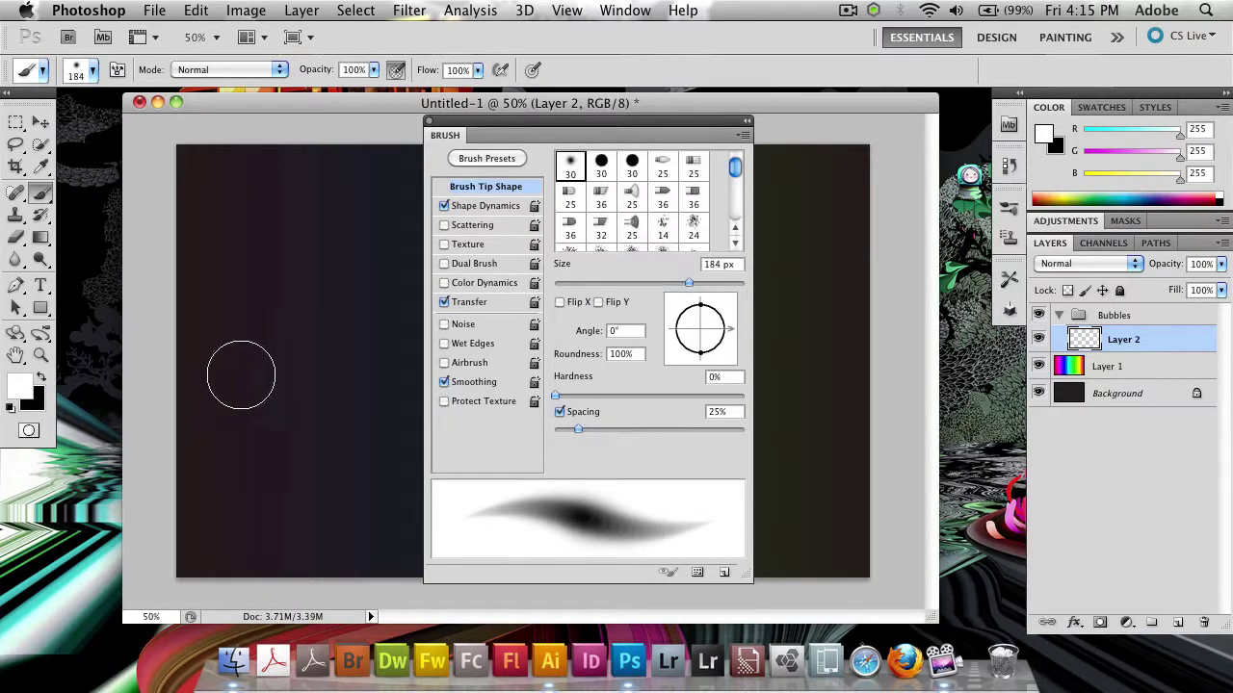
mouse_move(327, 299)
mouse_down()
mouse_move(331, 330)
mouse_move(311, 357)
mouse_move(317, 476)
mouse_up()
key(super+z)
drag(609, 428, 669, 428)
drag(555, 396, 785, 392)
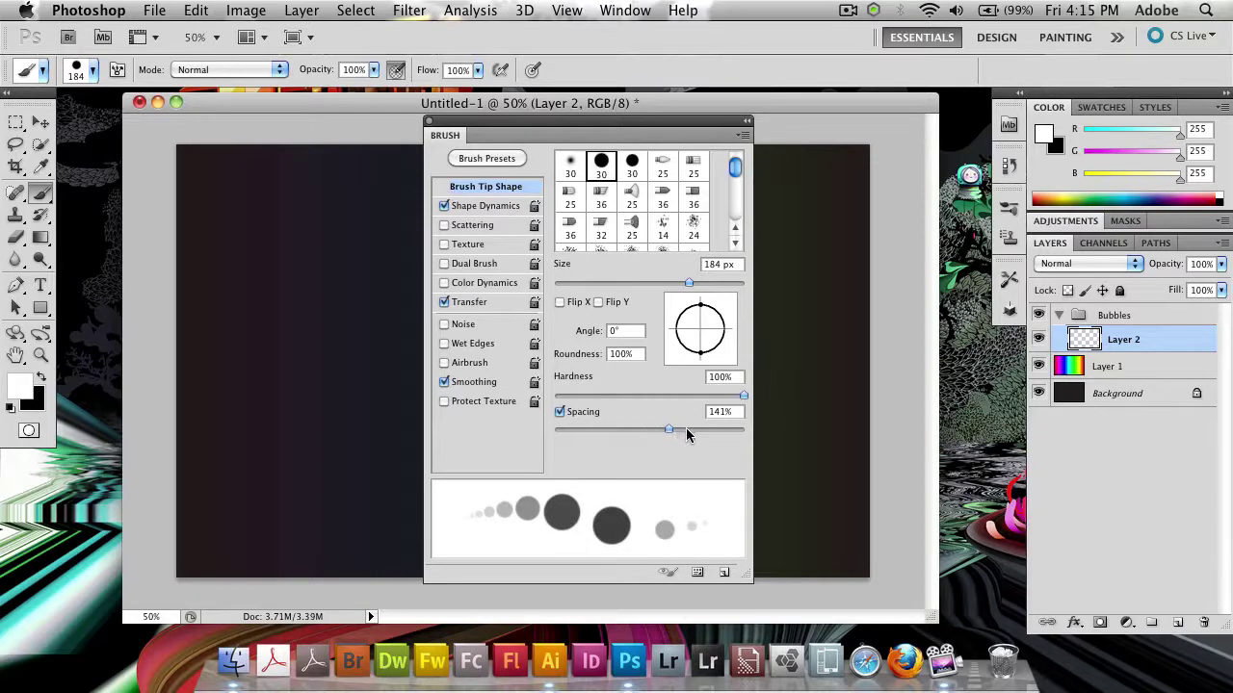
drag(687, 429, 698, 429)
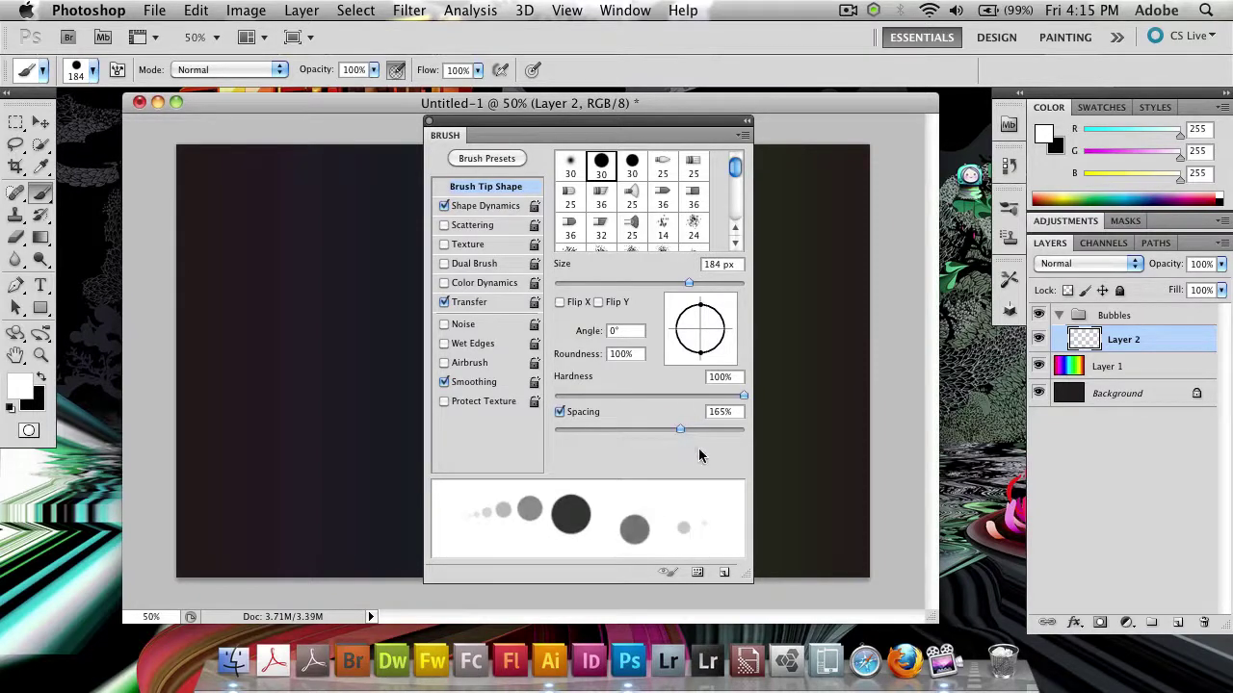
Step: Set Shape Dynamics: size jitter 100%, minimum diameter 69%, angle jitter 34%, roundness jitter 100%
click(487, 207)
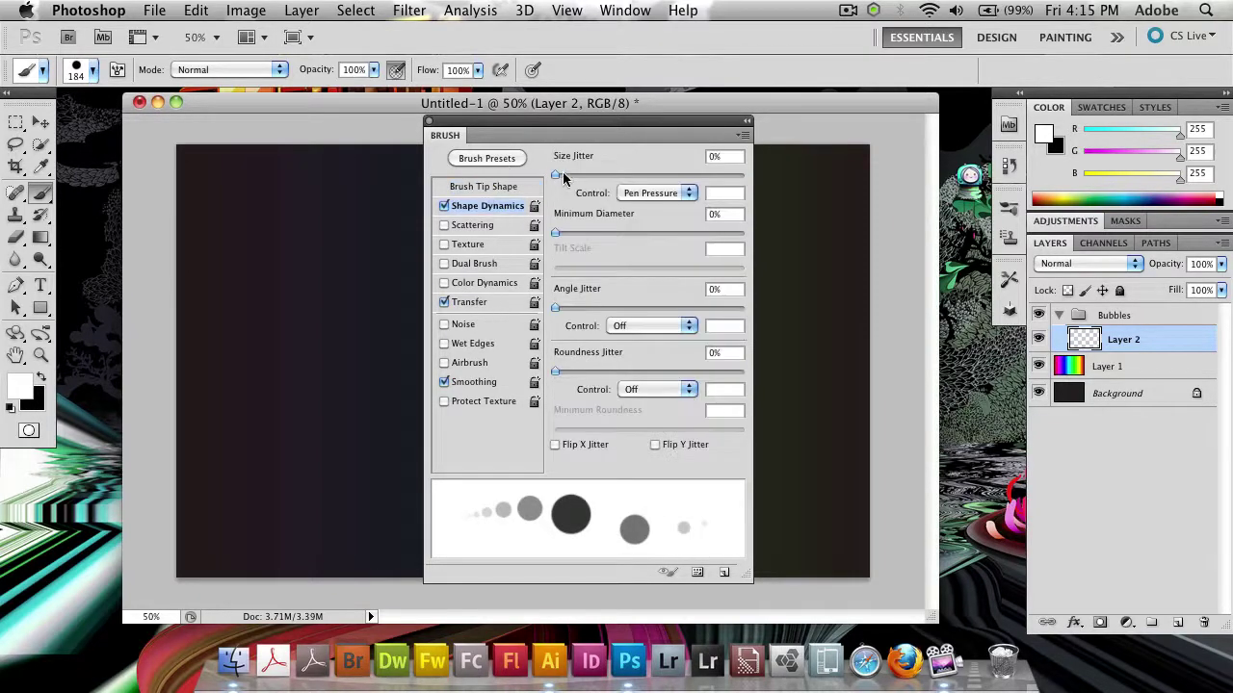
drag(569, 177, 792, 178)
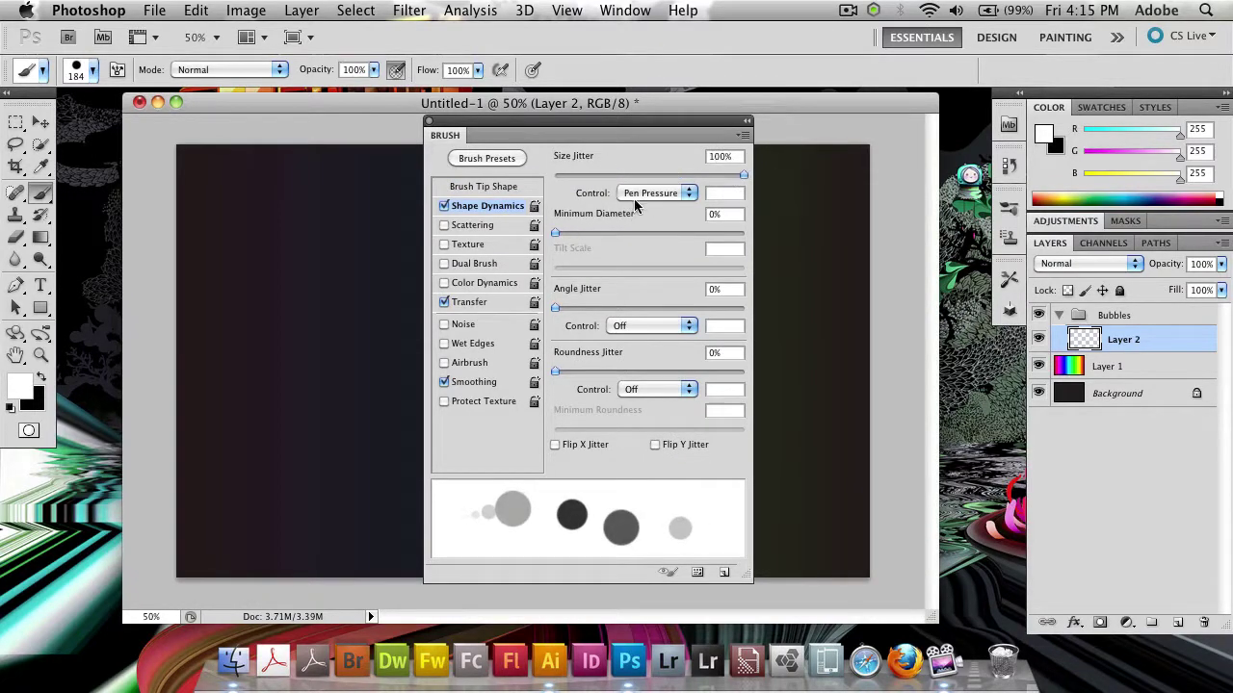
click(646, 192)
click(651, 195)
mouse_move(581, 234)
mouse_down()
mouse_move(707, 234)
mouse_move(588, 231)
mouse_move(518, 255)
mouse_up()
drag(597, 306, 619, 306)
mouse_move(626, 370)
mouse_down()
mouse_move(744, 363)
mouse_move(523, 373)
mouse_move(568, 366)
mouse_move(554, 358)
mouse_up()
Step: Enable Scattering at 204% with count 1 and 65% count jitter, Both Axes off
click(492, 227)
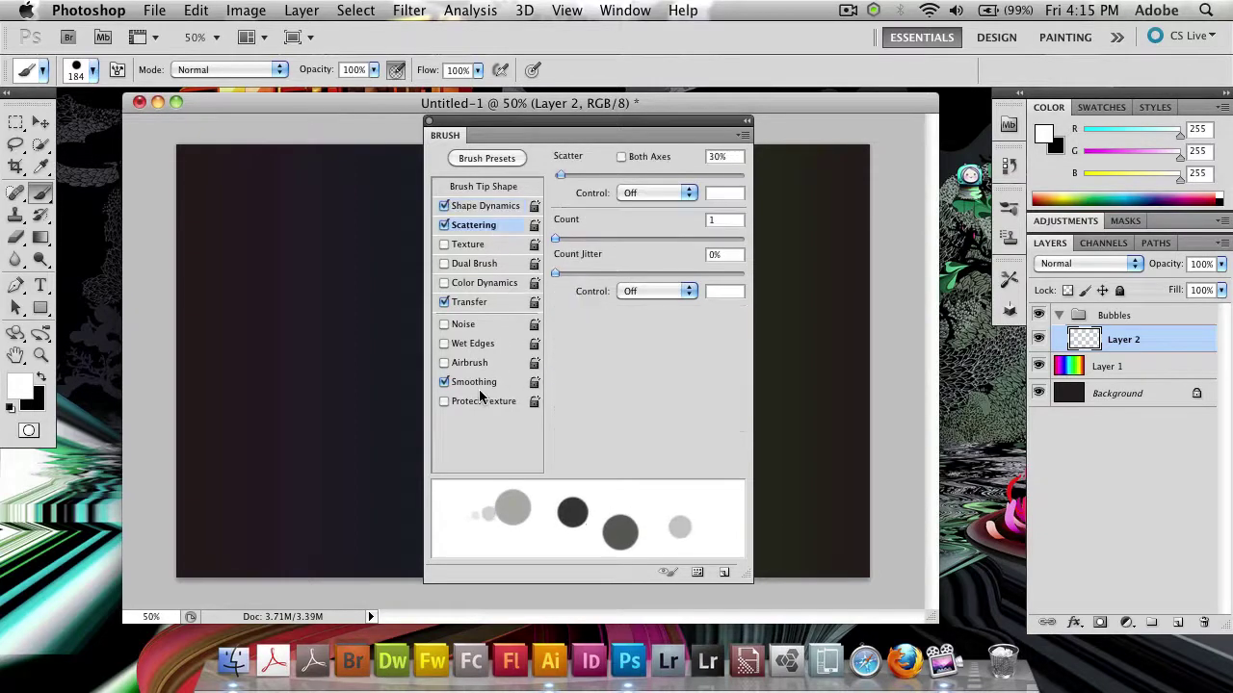
mouse_move(560, 174)
mouse_down()
mouse_move(732, 176)
mouse_move(578, 175)
mouse_move(618, 173)
mouse_up()
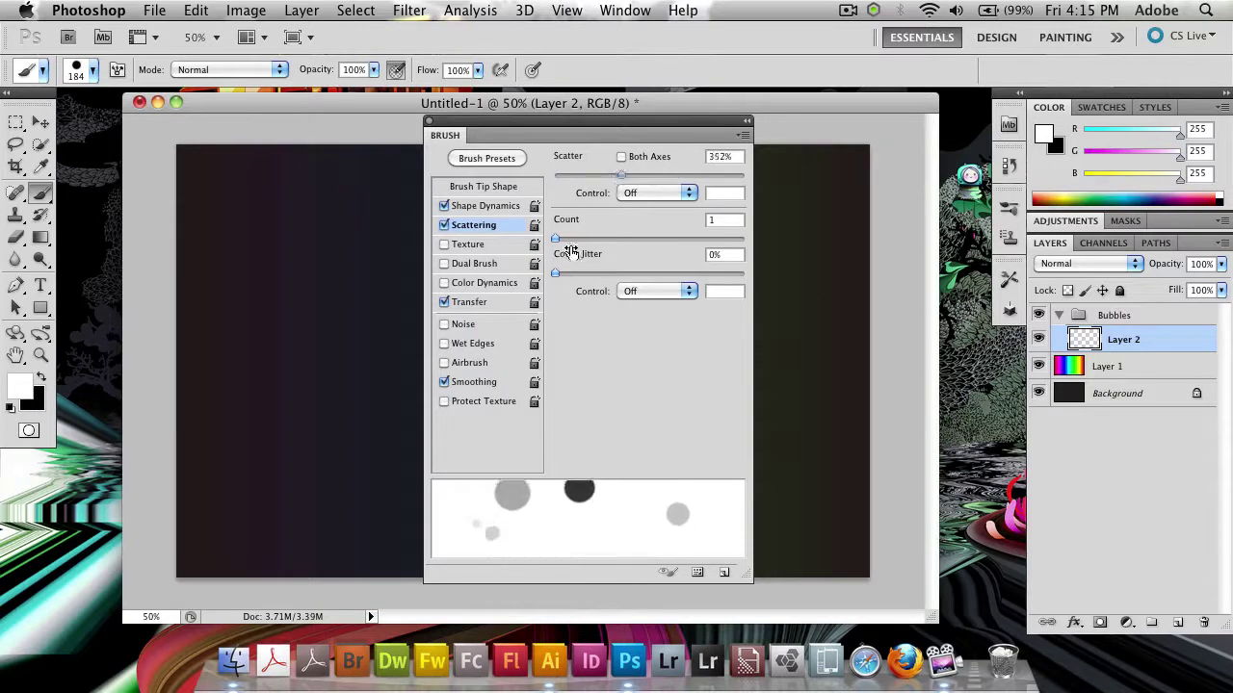
drag(567, 239, 744, 273)
drag(567, 240, 555, 240)
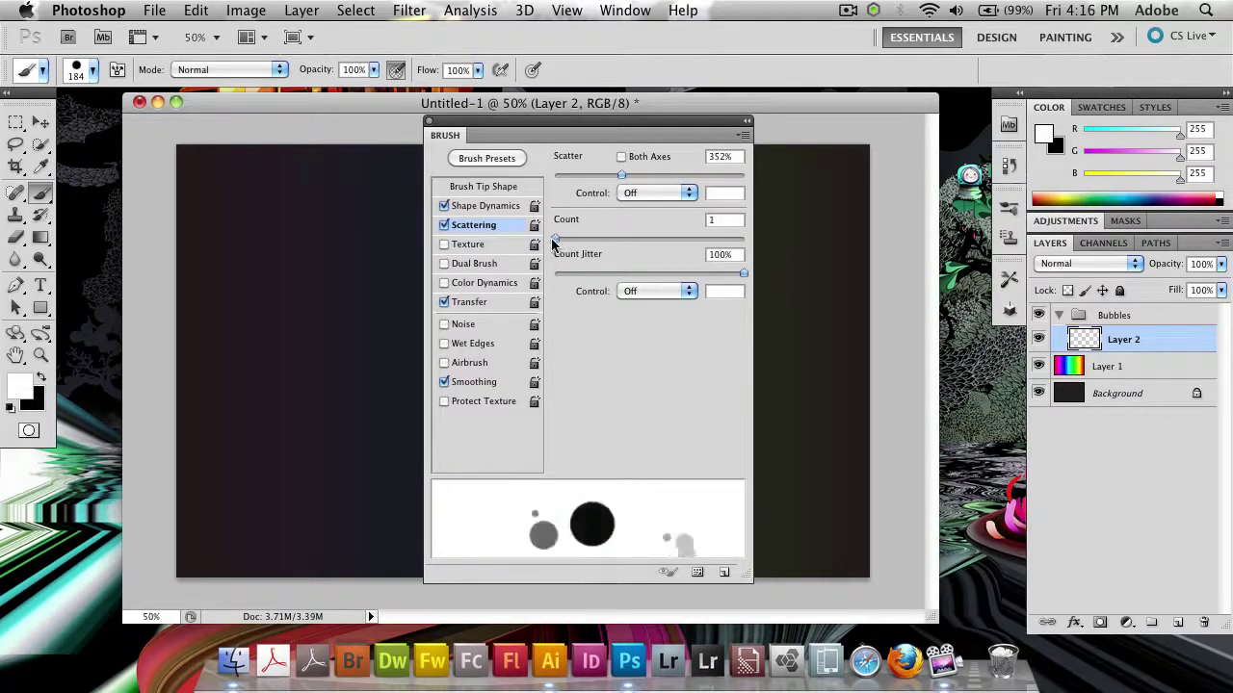
drag(602, 273, 676, 275)
click(621, 156)
mouse_move(621, 174)
mouse_down()
mouse_move(646, 177)
mouse_move(486, 197)
mouse_up()
mouse_move(556, 175)
mouse_down()
mouse_move(624, 178)
mouse_move(592, 176)
mouse_up()
click(621, 157)
Step: Paint test bubble strokes, then select all and delete them from Layer 2
drag(344, 267, 399, 523)
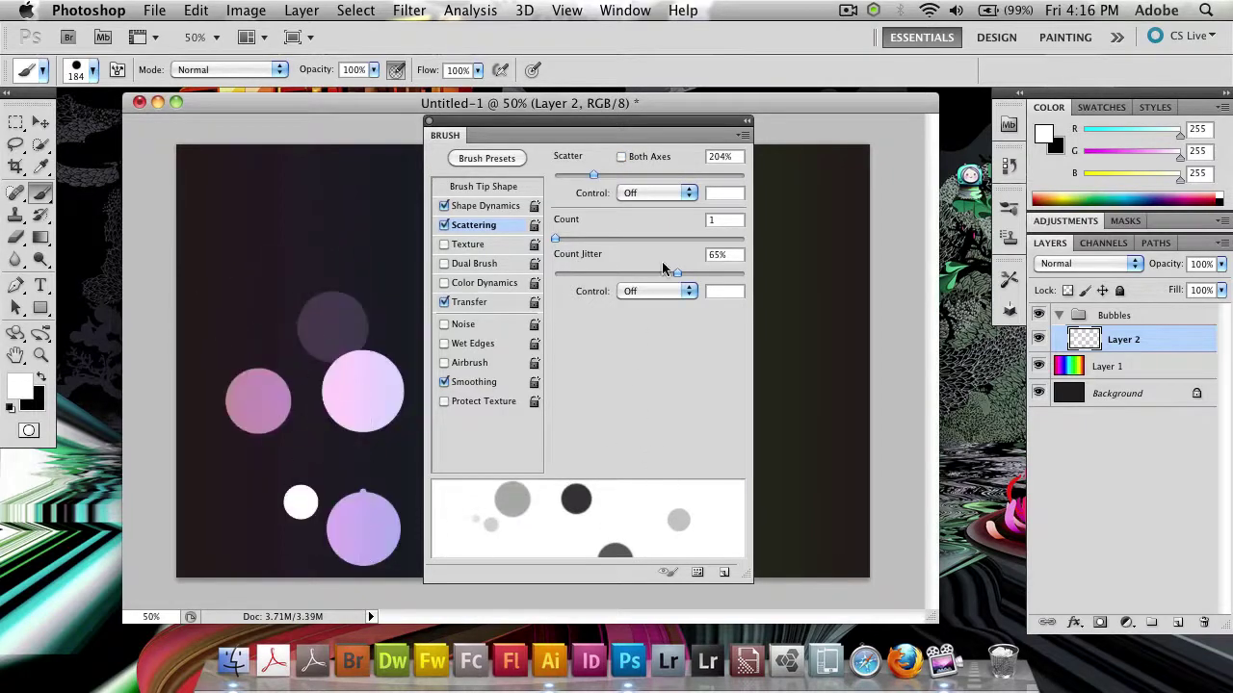
key(ctrl+z)
click(621, 156)
mouse_move(328, 292)
mouse_down()
mouse_move(354, 465)
mouse_move(318, 375)
mouse_move(215, 253)
mouse_move(385, 289)
mouse_move(608, 139)
mouse_up()
click(621, 157)
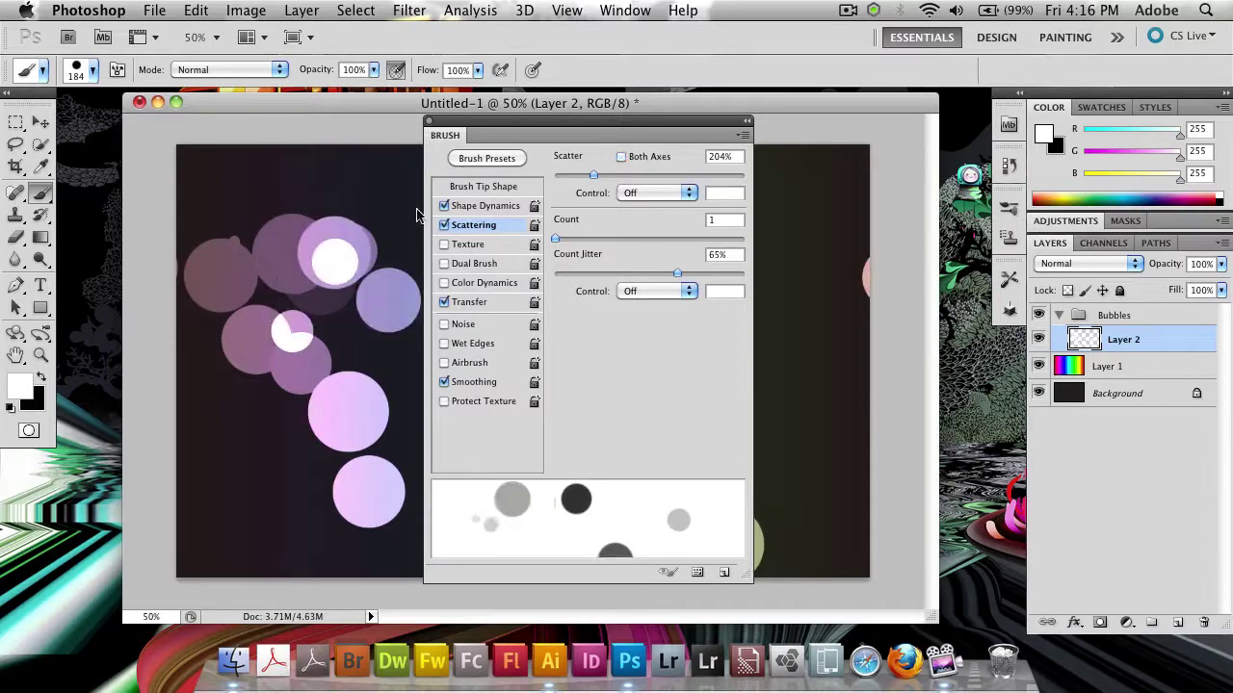
mouse_move(255, 208)
mouse_down()
mouse_move(601, 286)
mouse_move(963, 462)
mouse_up()
key(ctrl+a)
key(Delete)
key(ctrl+d)
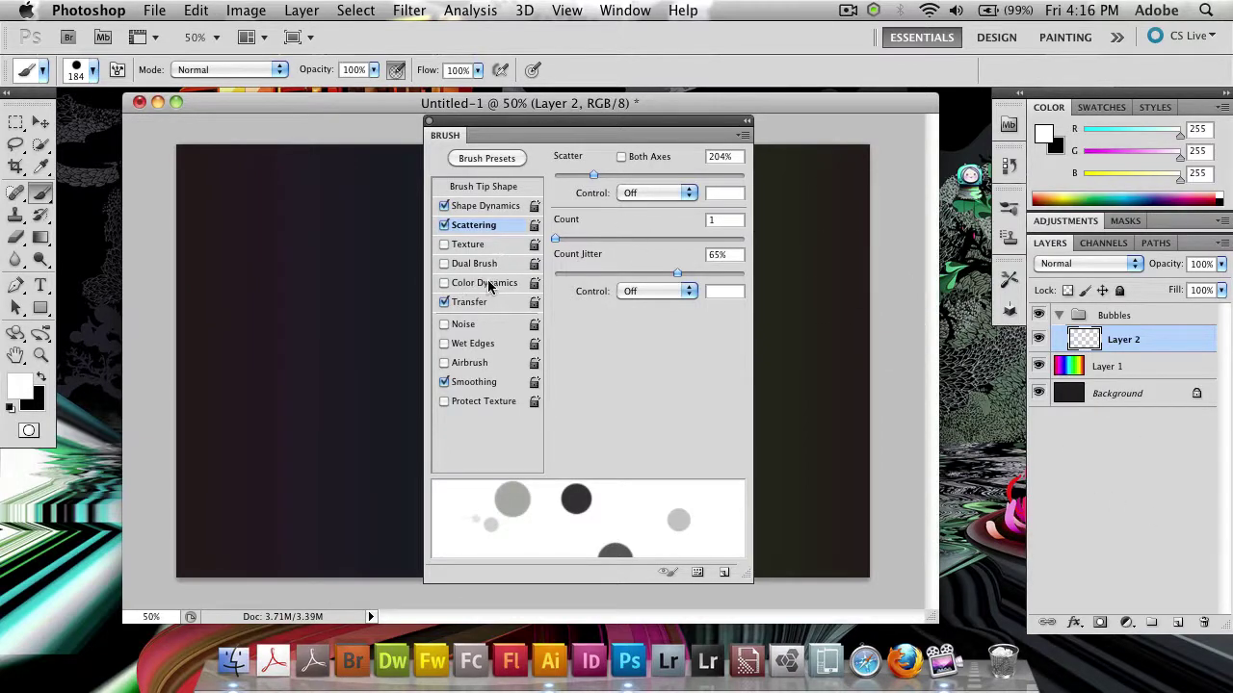
Step: Close the Brush panel and paint a column of bubbles down the left edge on Layer 2
drag(449, 135, 466, 128)
key(F5)
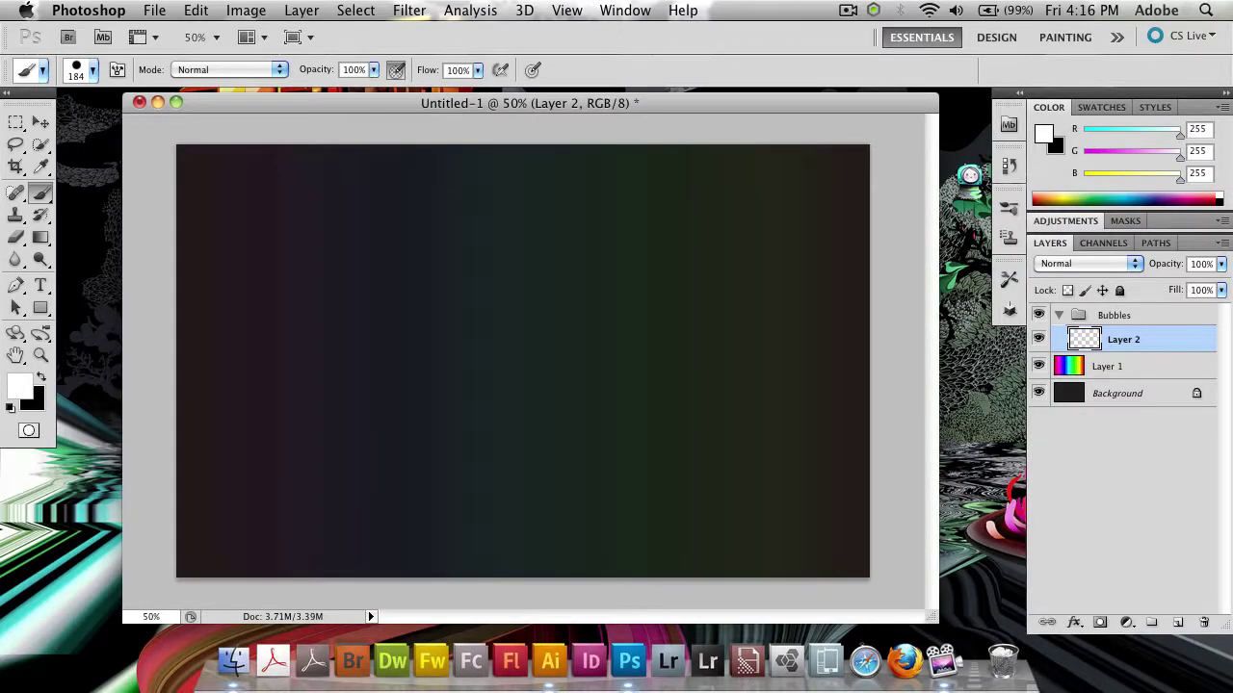
mouse_move(358, 349)
mouse_down()
mouse_move(578, 478)
mouse_move(661, 495)
mouse_up()
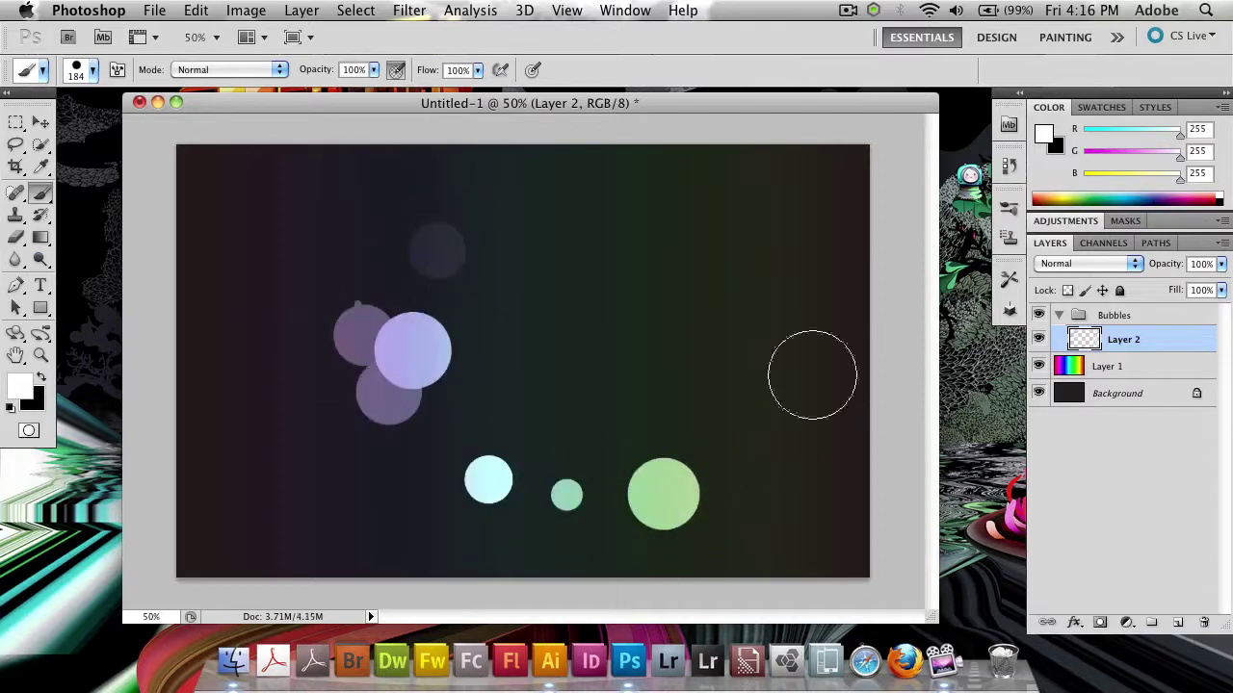
key(ctrl+z)
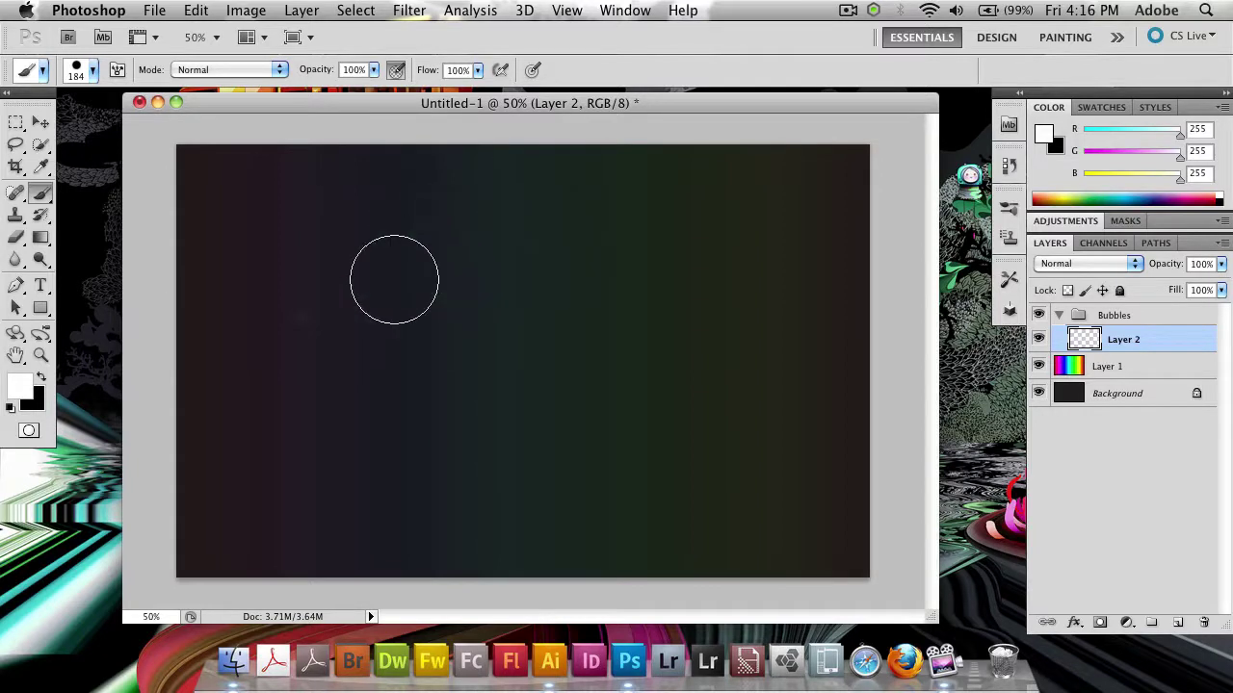
key(super+alt+a)
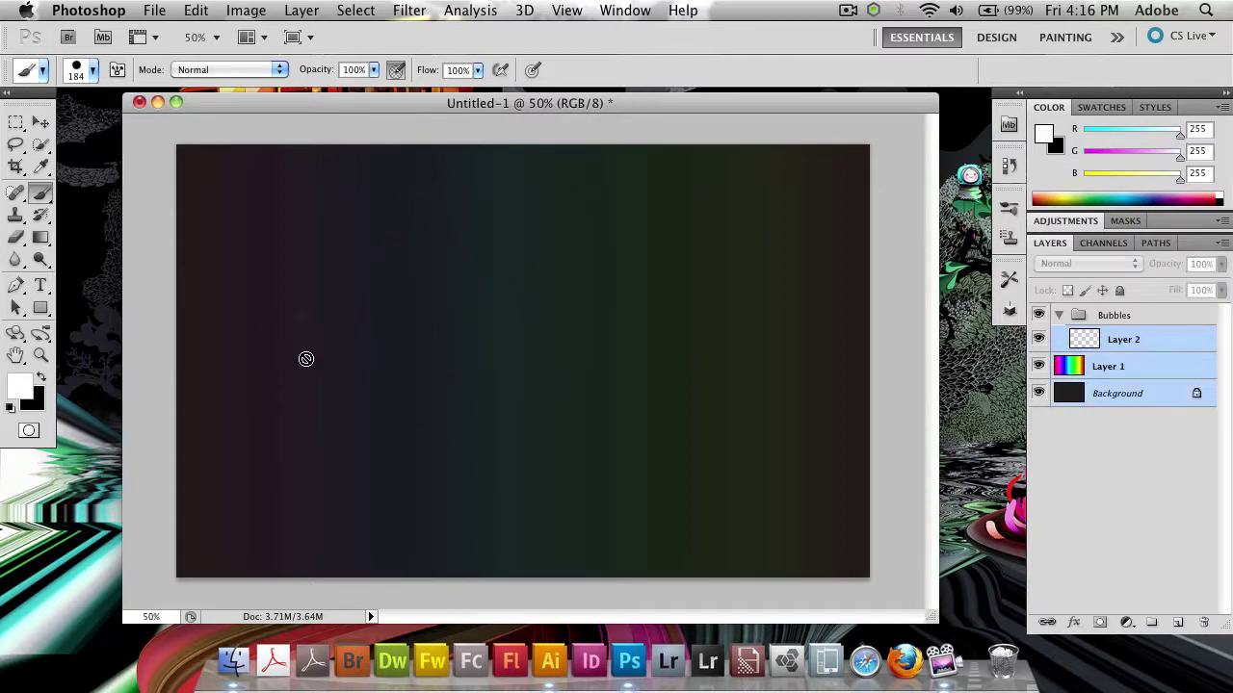
click(1112, 347)
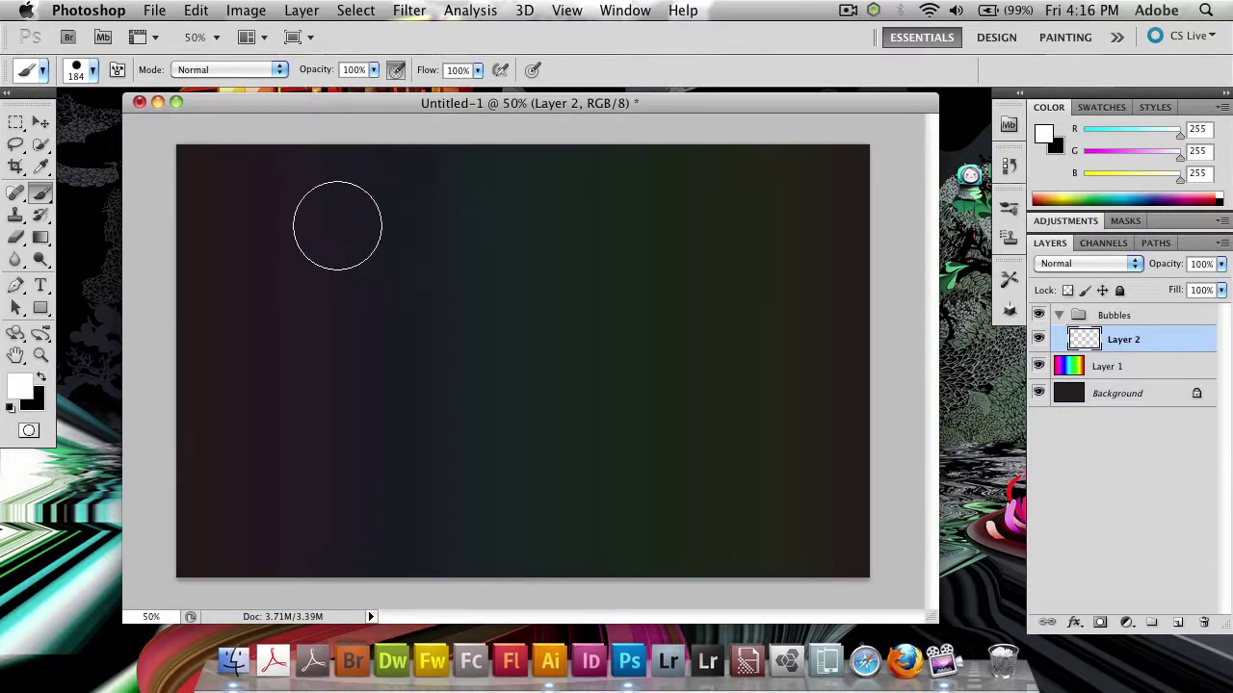
mouse_move(276, 164)
mouse_down()
mouse_move(269, 405)
mouse_move(294, 481)
mouse_up()
Step: Select the gradient Layer 1 and raise its opacity
click(1130, 372)
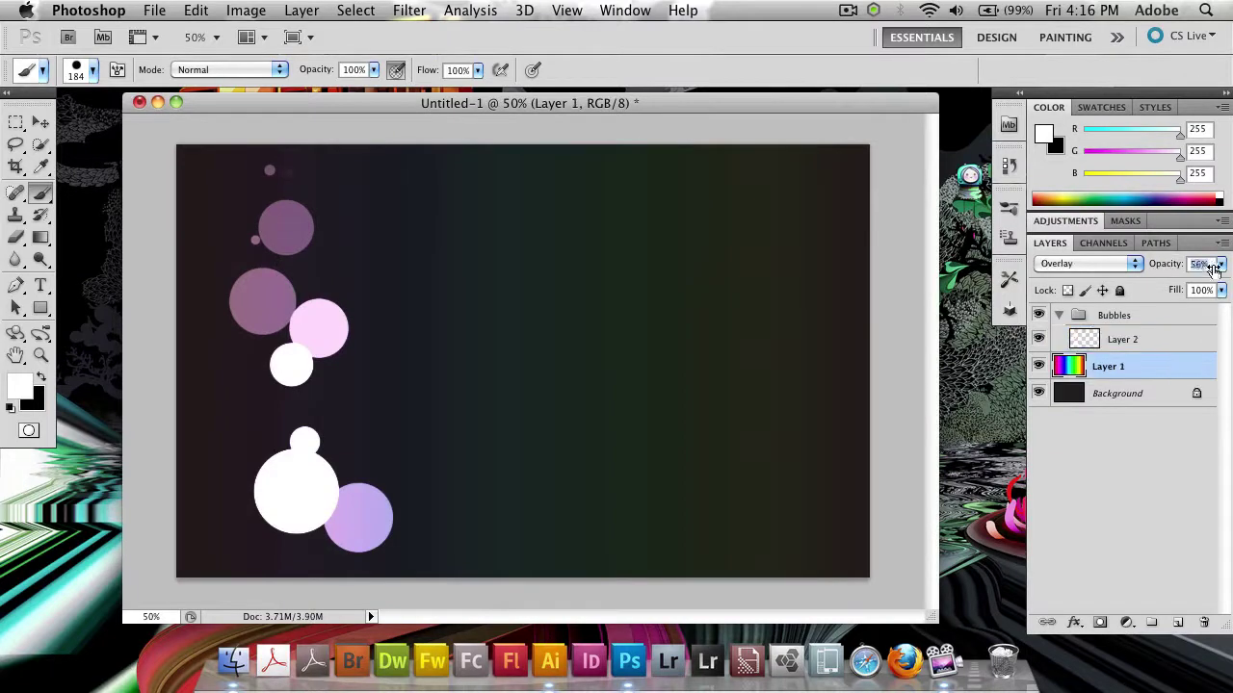
drag(1225, 268, 1046, 324)
click(1058, 315)
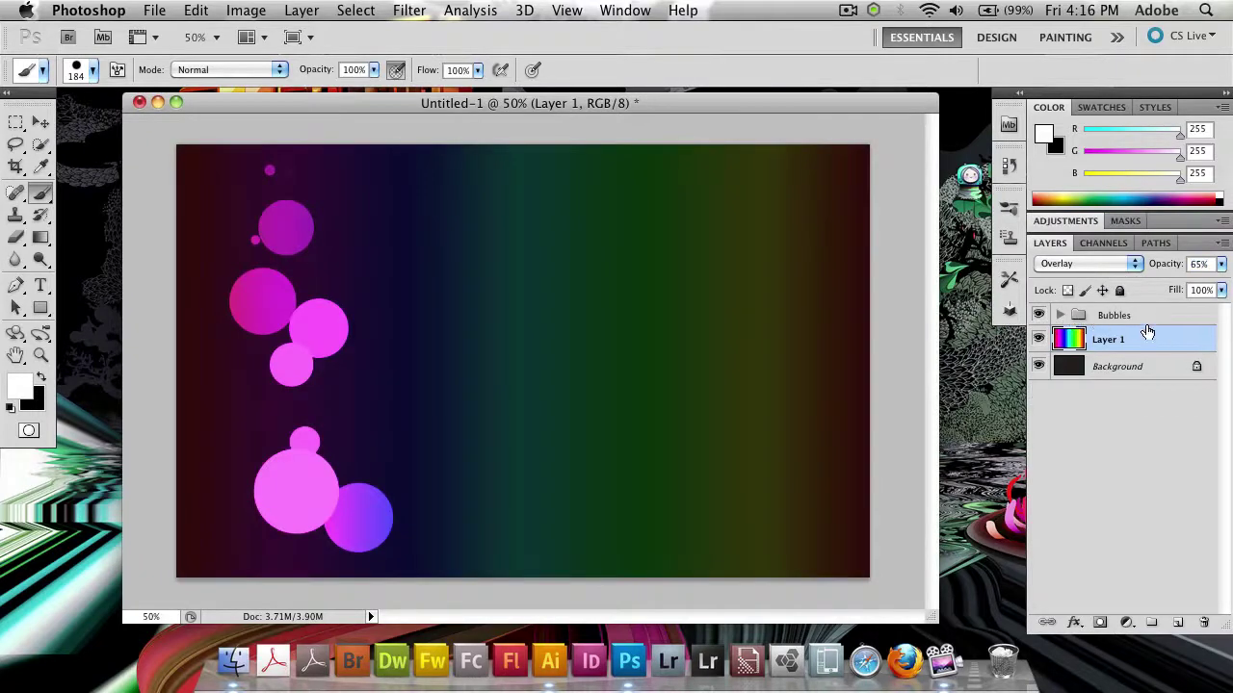
click(1069, 320)
click(1059, 315)
Step: Try Layer 1 blend modes including Soft Light, Hard Light, Multiply, Screen and Color Burn
click(1070, 264)
click(1069, 278)
click(1071, 264)
click(1077, 277)
click(1074, 274)
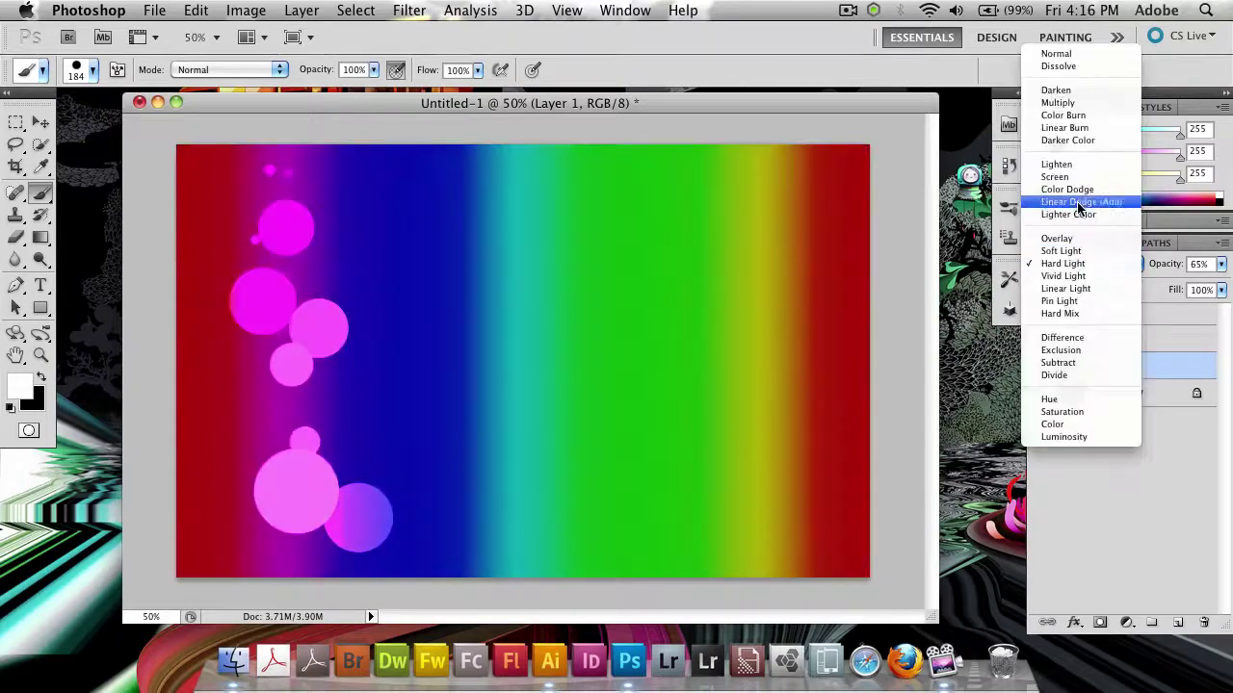
click(1104, 103)
click(1075, 264)
click(1067, 250)
click(1069, 265)
click(1074, 239)
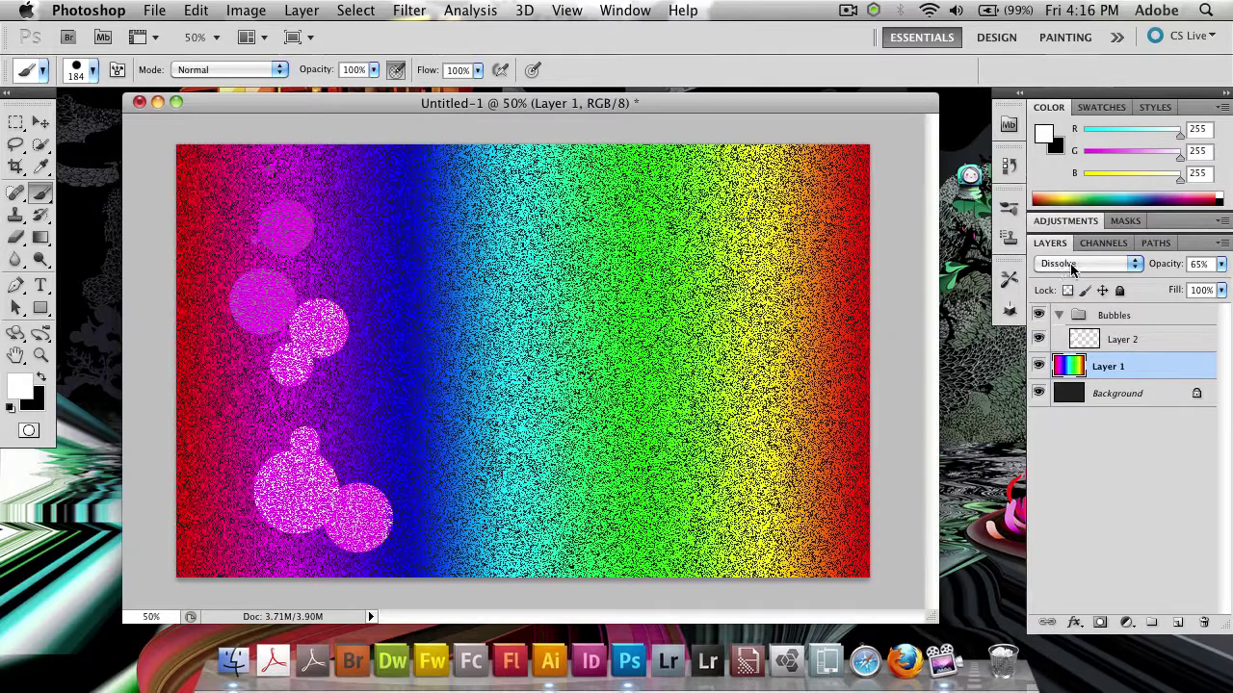
click(1072, 266)
click(1072, 248)
click(1072, 263)
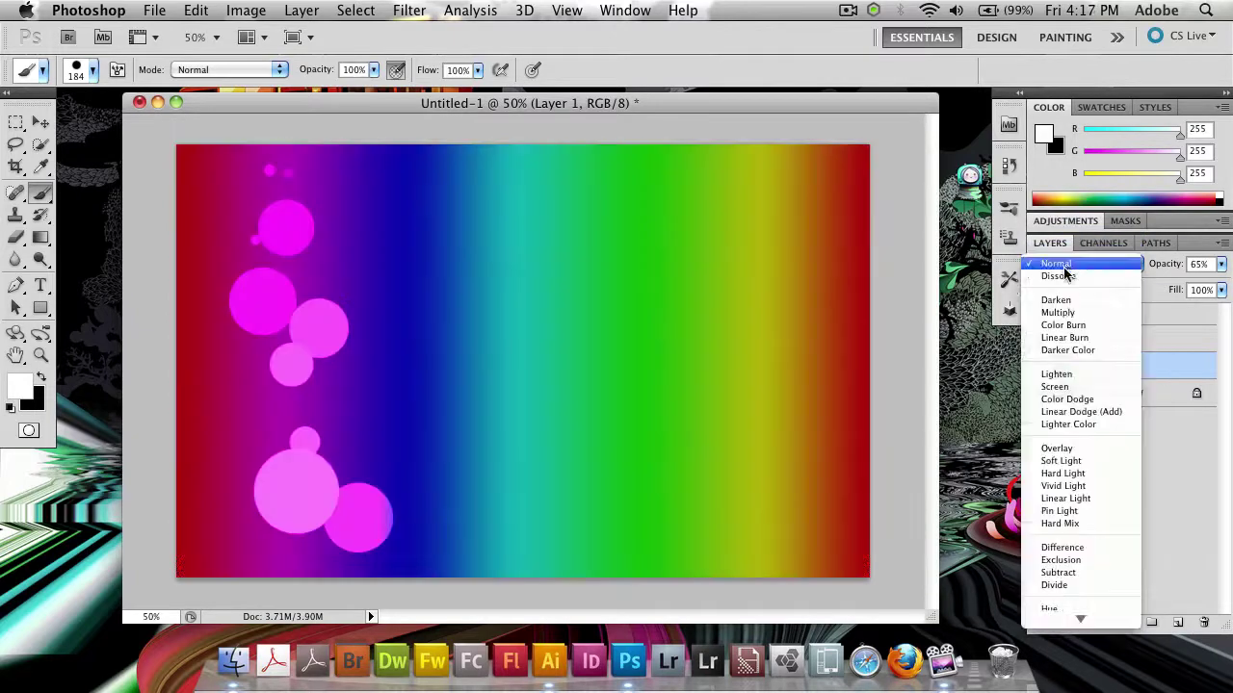
key(Escape)
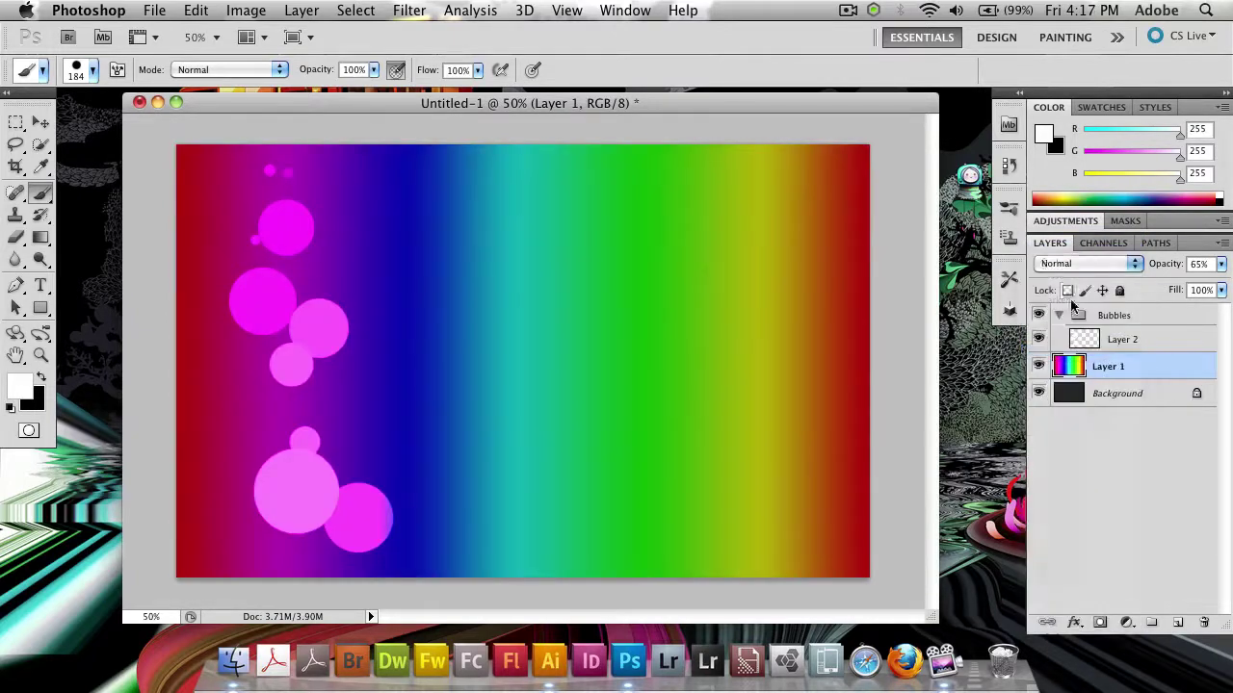
click(1072, 264)
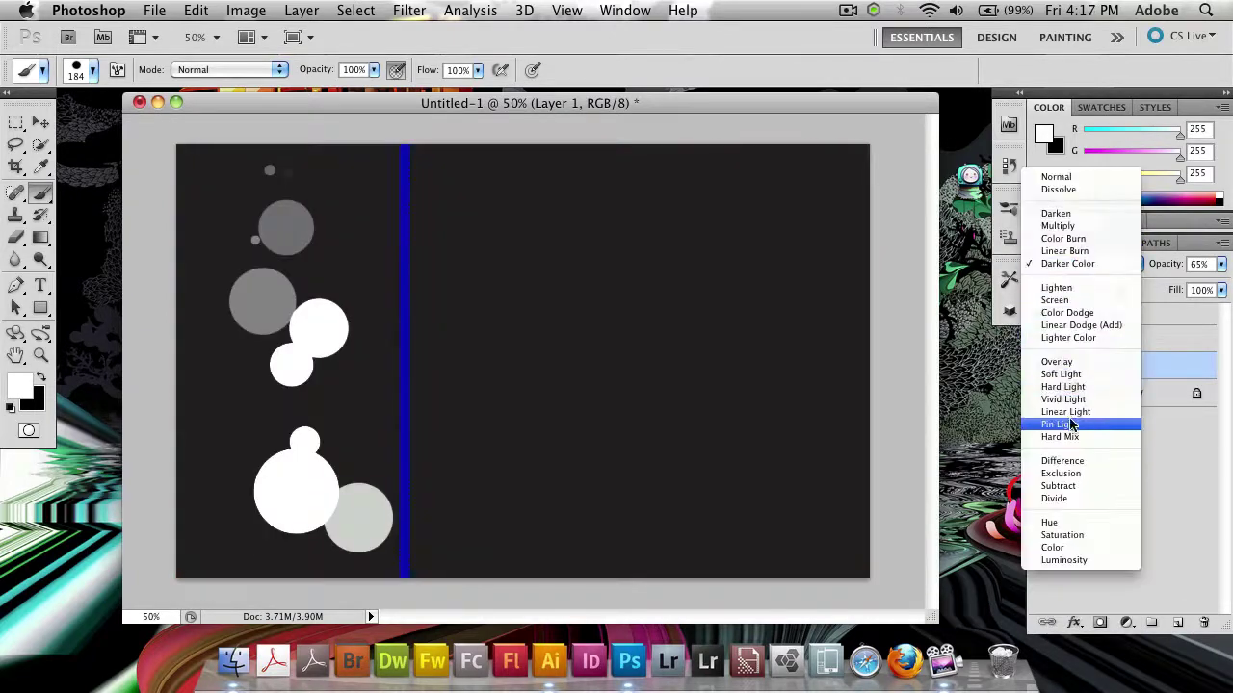
click(1080, 426)
click(1064, 266)
click(1062, 263)
click(1061, 264)
click(1059, 263)
click(1060, 264)
click(1067, 214)
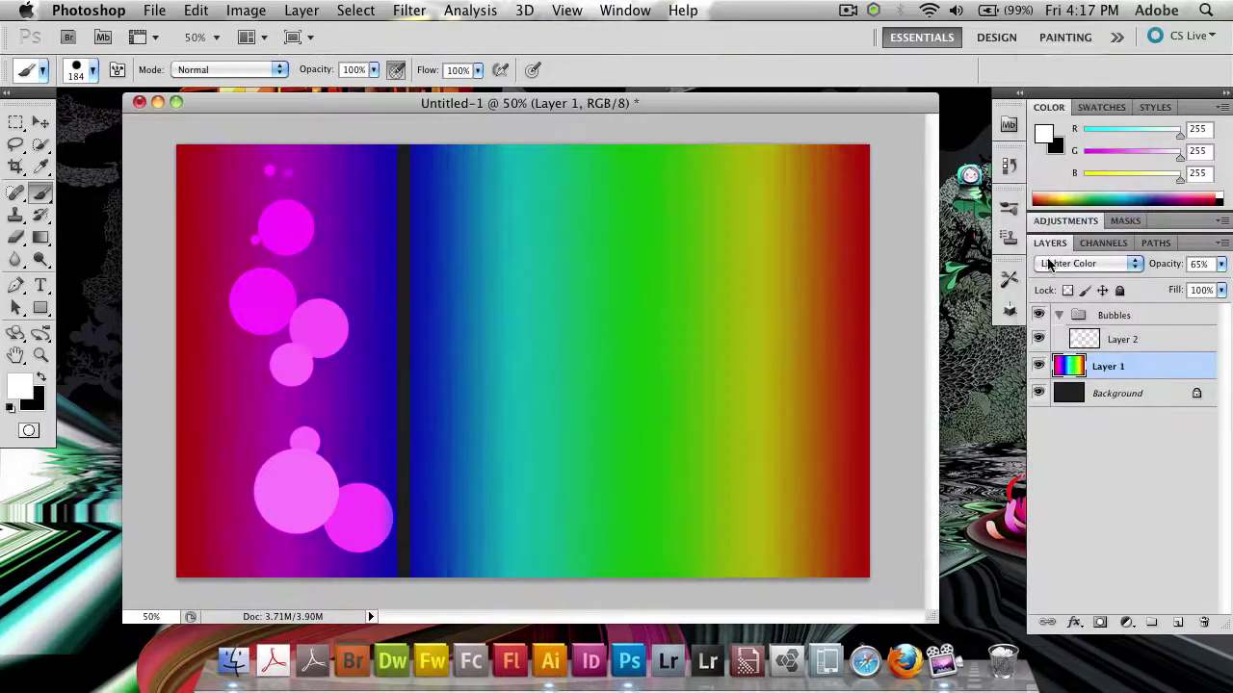
click(1067, 264)
click(1067, 230)
click(1064, 263)
click(1064, 262)
click(1064, 260)
click(1104, 200)
Step: Settle Layer 1 on Multiply at 99% opacity, then paint grey bubbles across the middle
click(1067, 261)
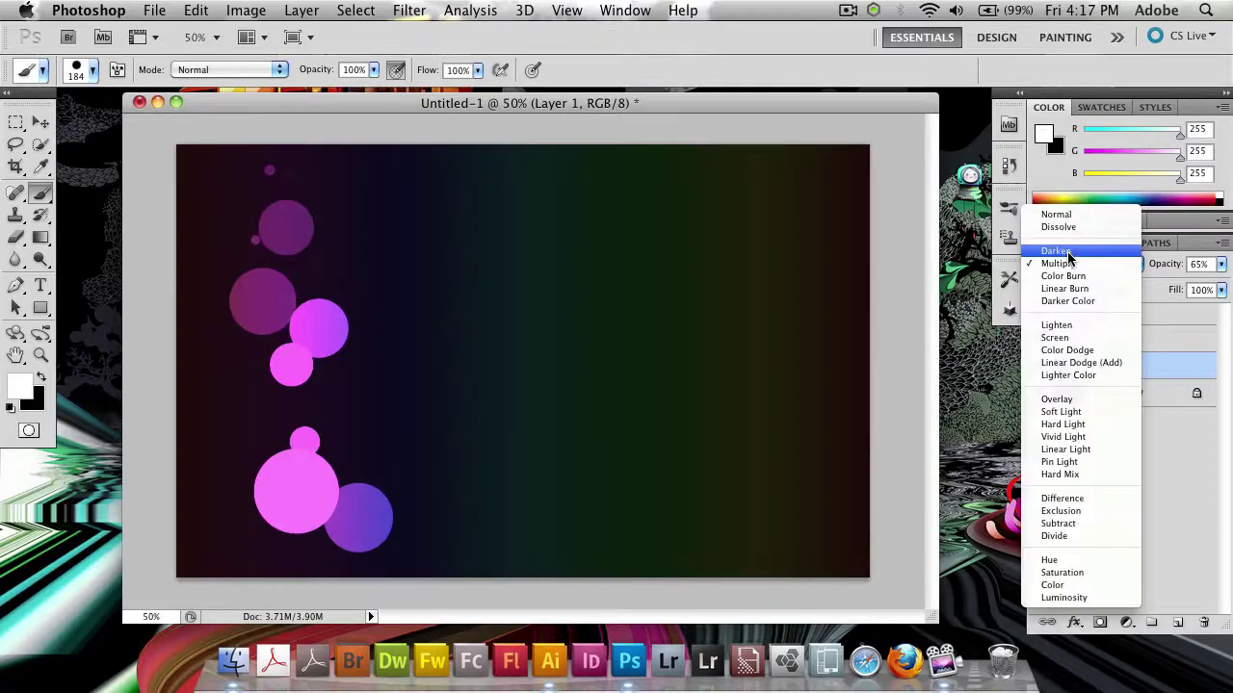
click(1081, 214)
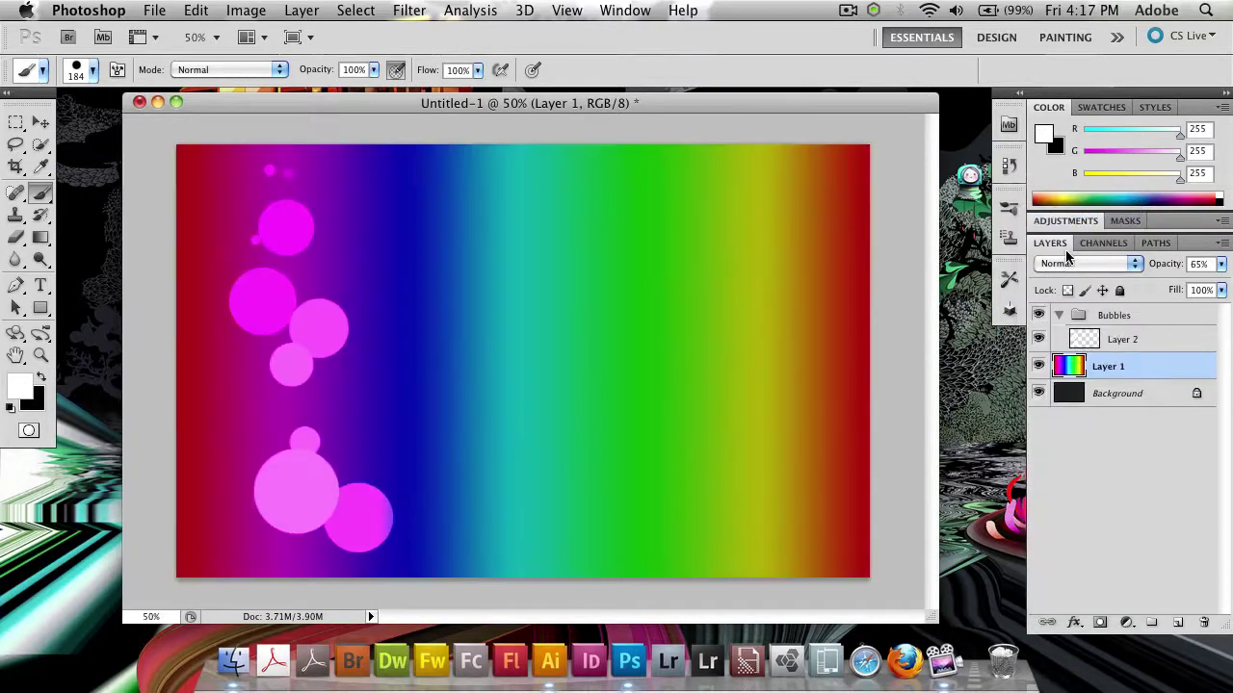
click(1069, 263)
click(1089, 311)
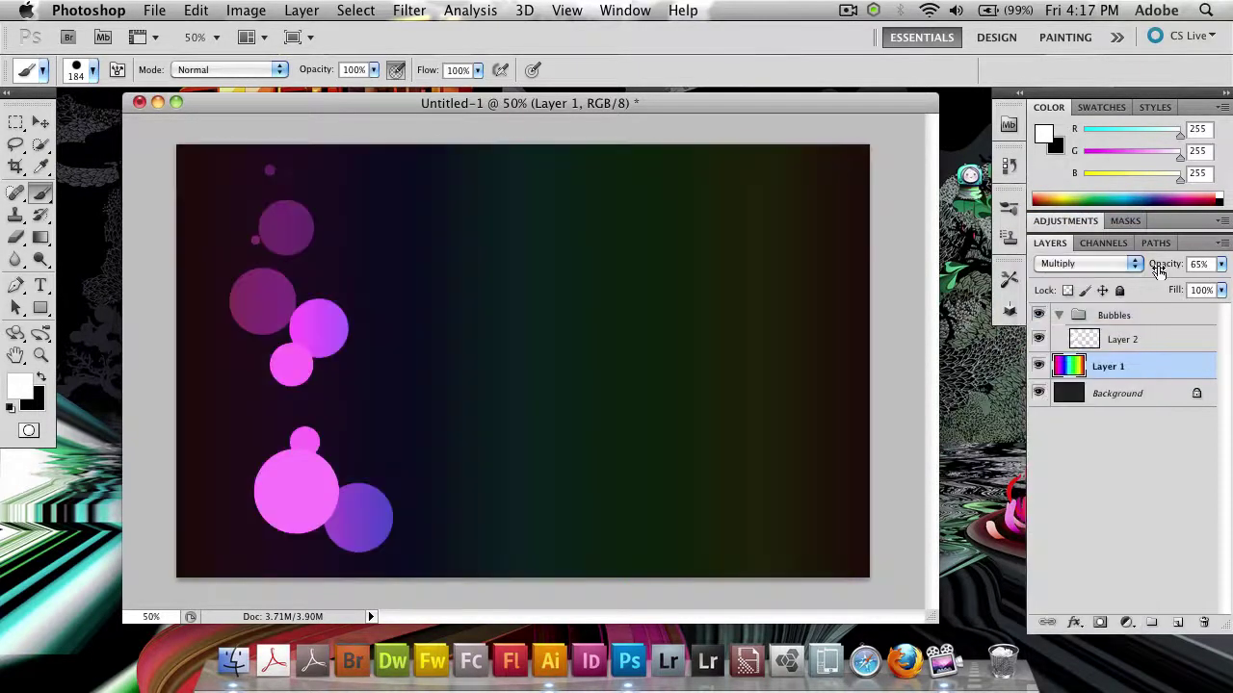
drag(1173, 268, 1191, 263)
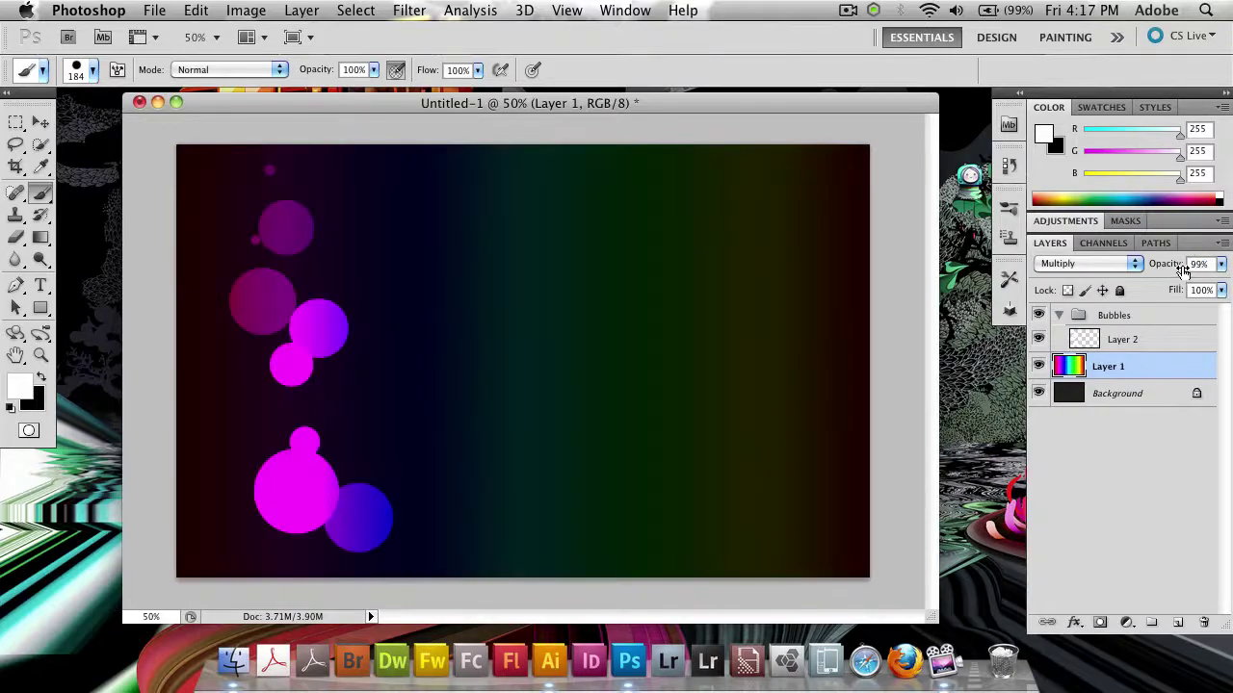
mouse_move(258, 323)
mouse_down()
mouse_move(619, 337)
mouse_move(847, 558)
mouse_up()
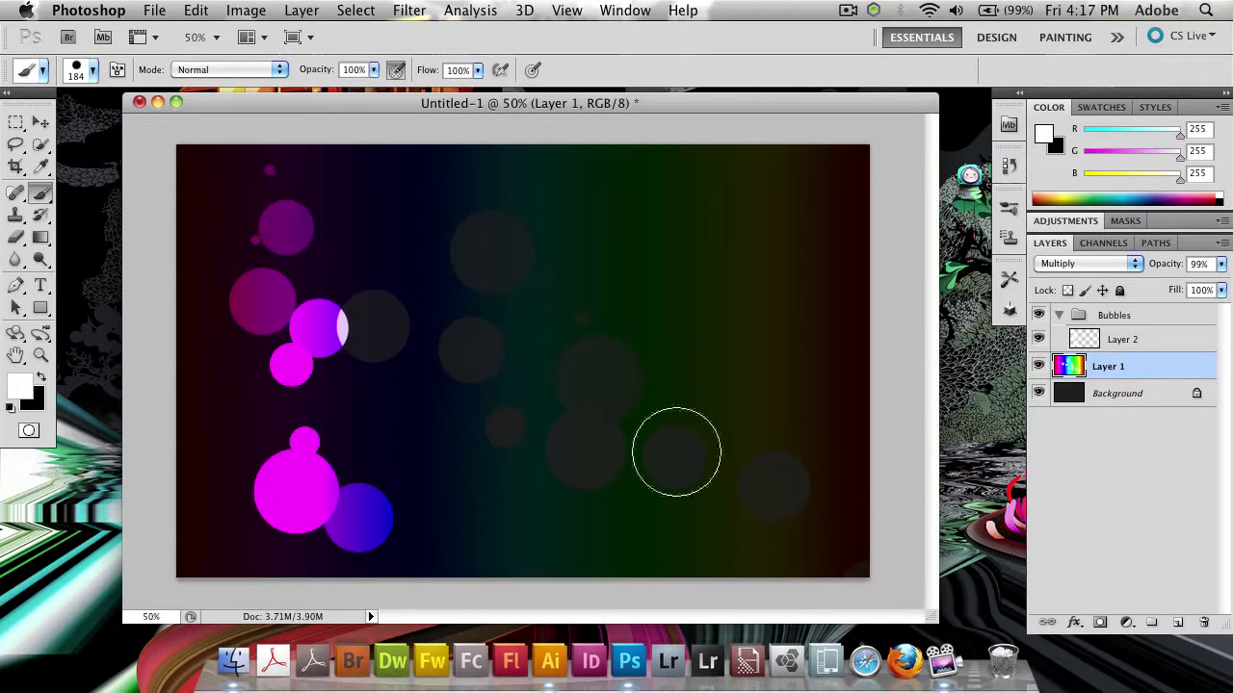
Step: Undo the stray grey stroke and clear everything painted on Layer 2
key(super+z)
click(1129, 341)
mouse_move(627, 264)
mouse_down()
mouse_move(570, 406)
mouse_move(778, 545)
mouse_up()
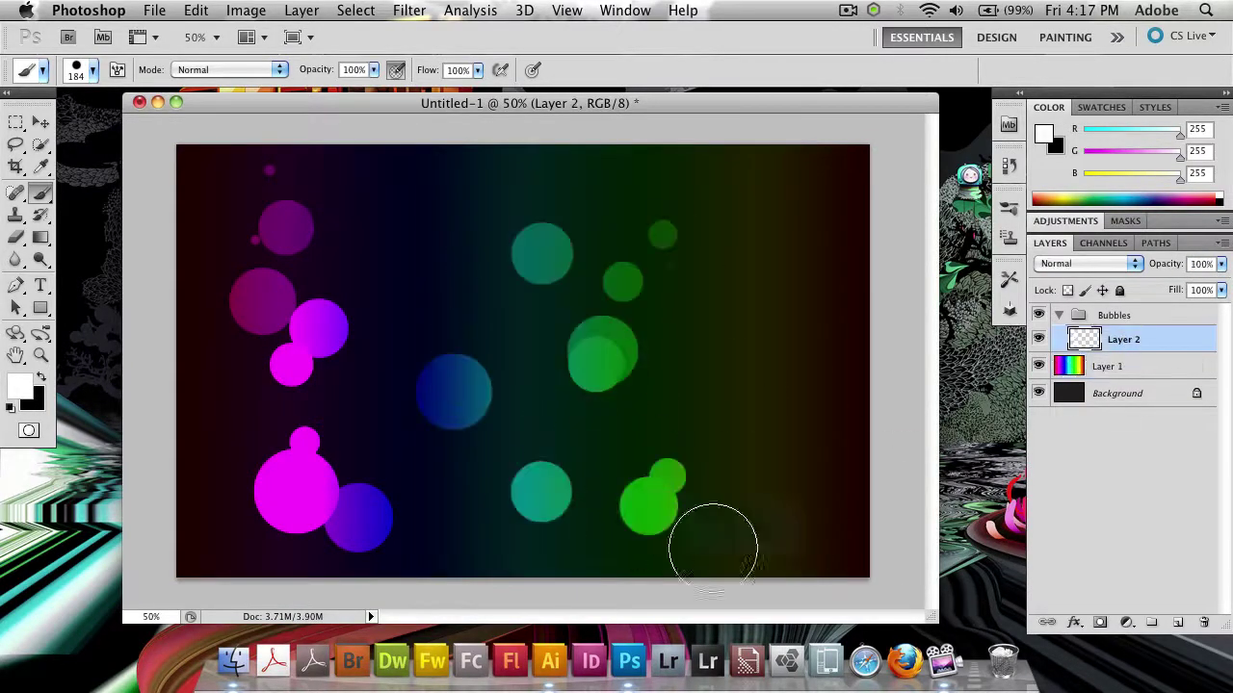
key(super+a)
key(Delete)
key(super+d)
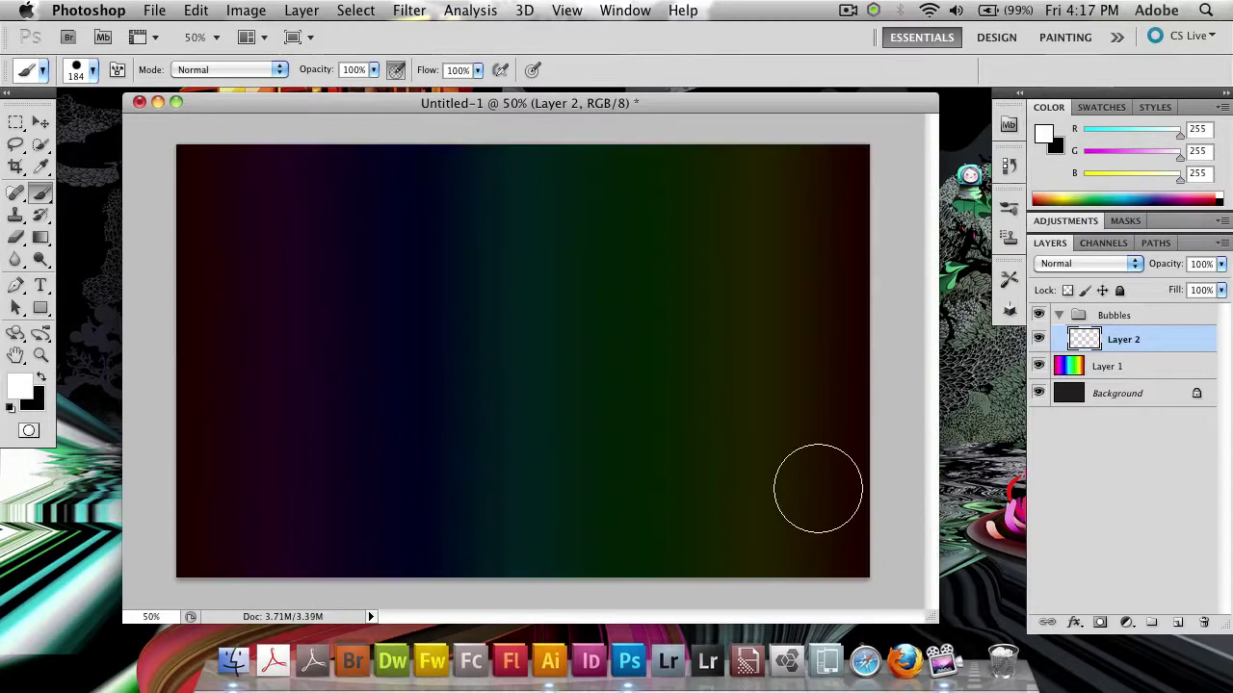
Step: Enlarge the brush to 494 px and paint big overlapping bubbles across the canvas
click(93, 70)
drag(166, 121, 178, 123)
click(687, 101)
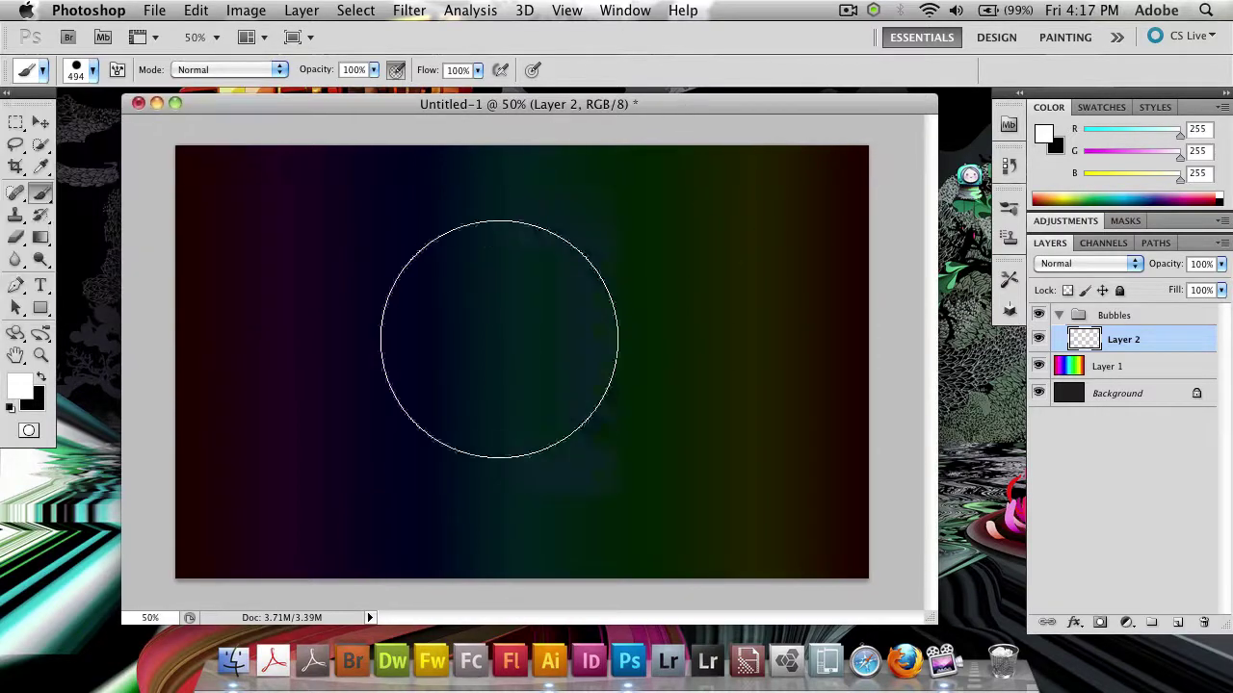
mouse_move(506, 308)
mouse_down()
mouse_move(170, 298)
mouse_move(597, 452)
mouse_up()
drag(843, 304, 149, 357)
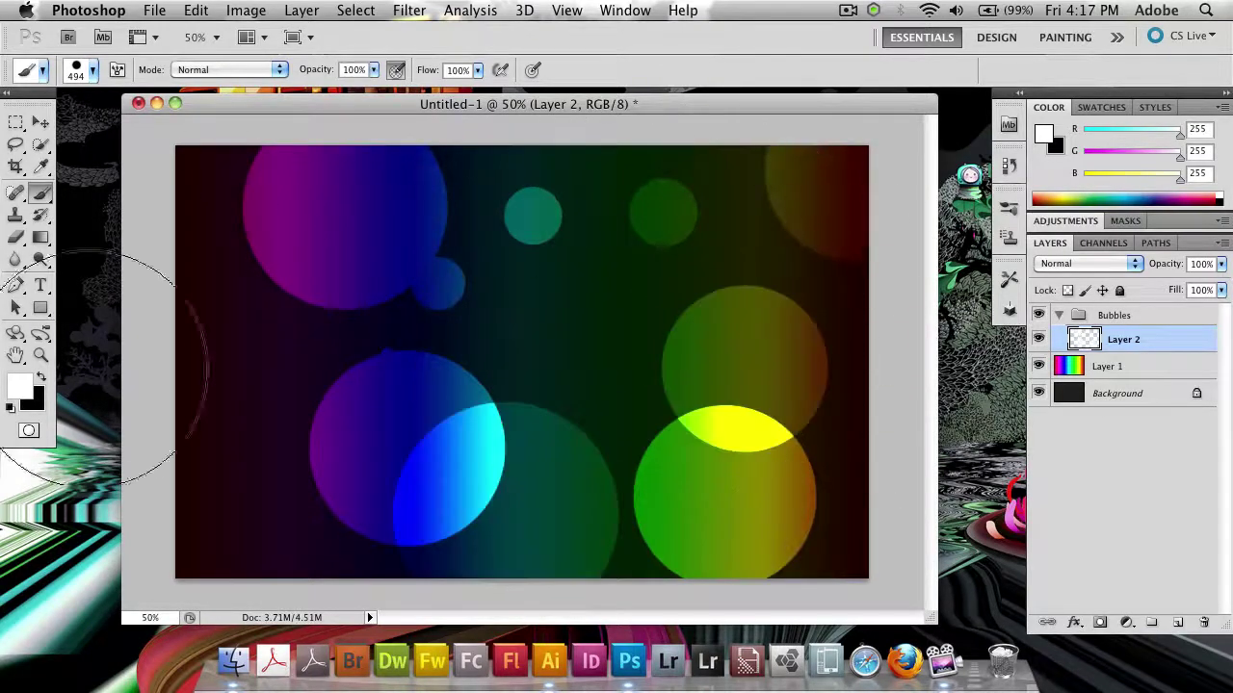
click(148, 357)
Step: Add a new layer above Layer 2 and shrink the brush to about 119 px
click(1132, 372)
click(1111, 343)
click(1176, 627)
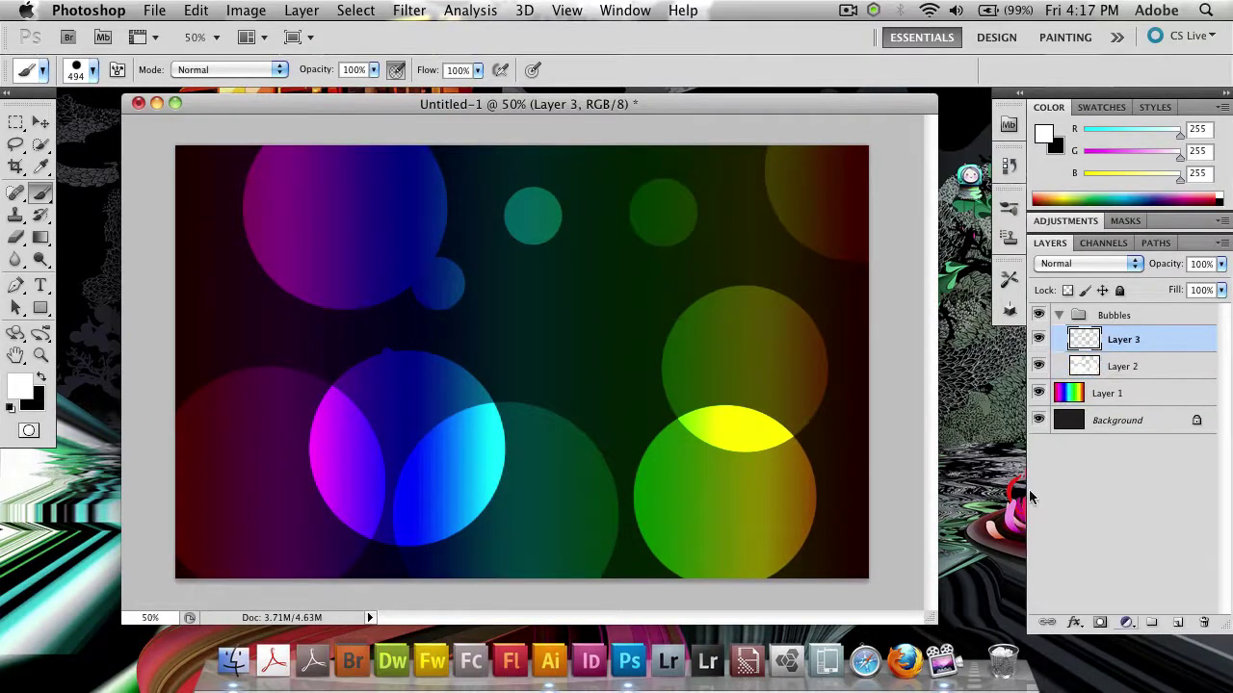
click(85, 71)
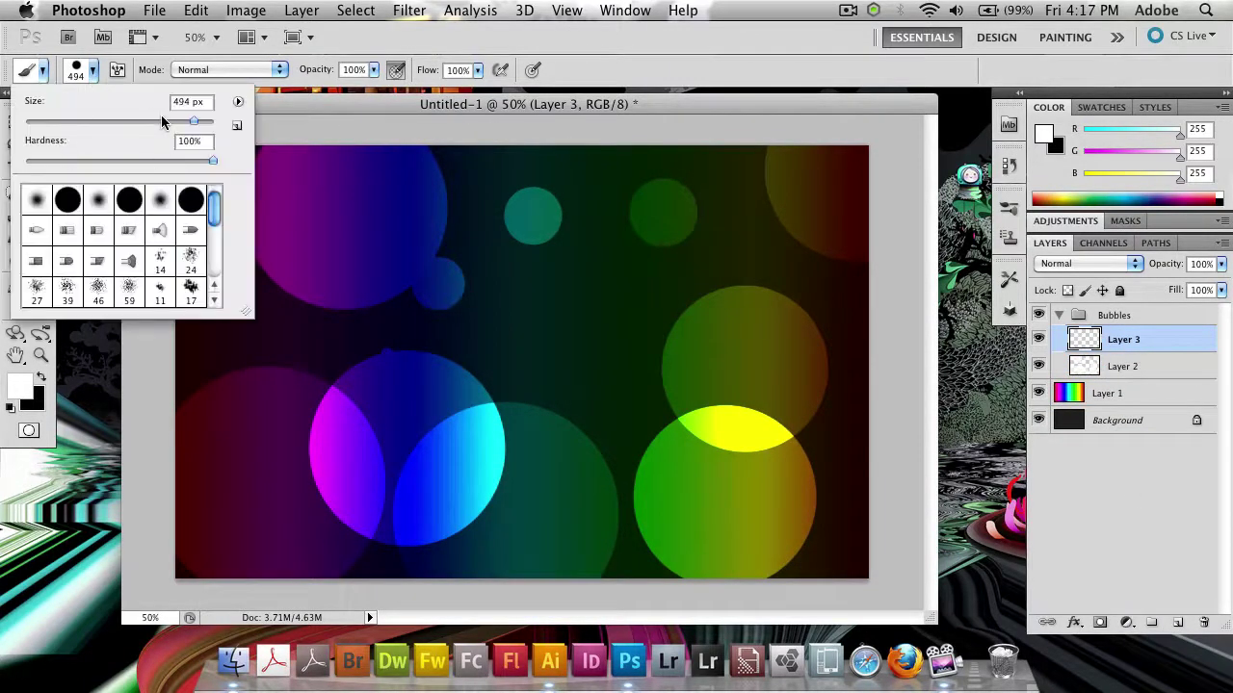
click(681, 63)
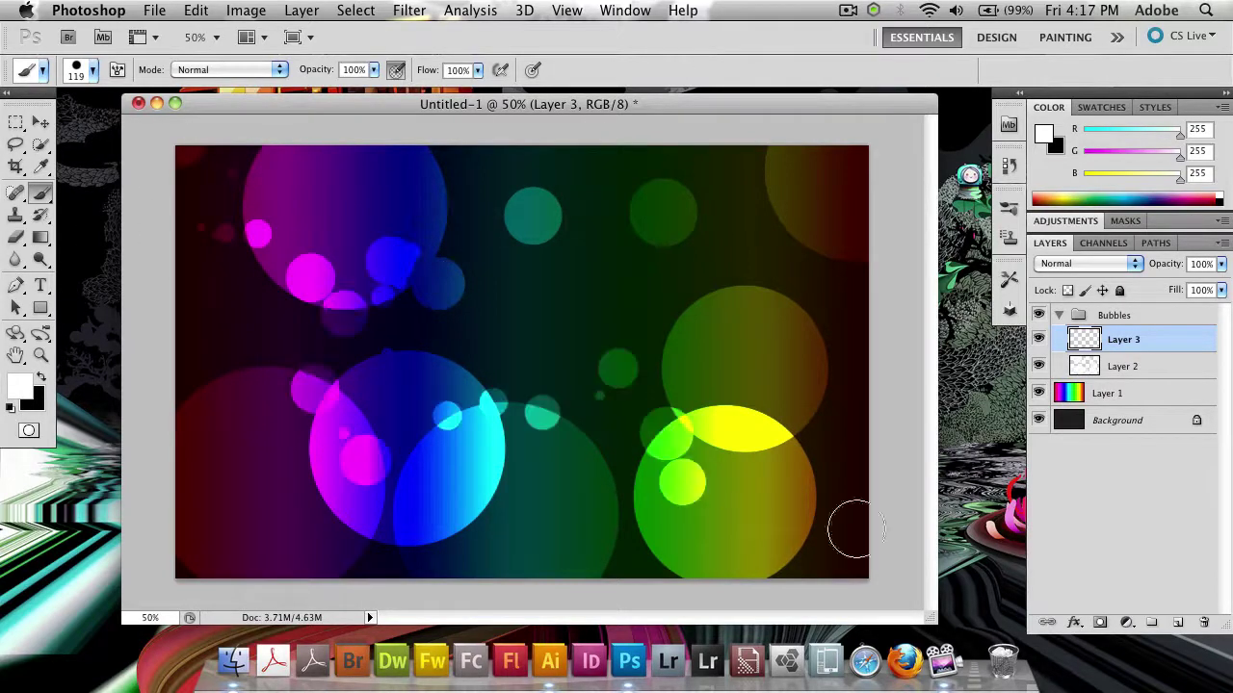
Step: Paint smaller bubbles: cyan down the middle, yellow-orange right, red-magenta left, faint blue mid-canvas
mouse_move(854, 529)
mouse_down()
mouse_move(832, 496)
mouse_move(759, 263)
mouse_move(796, 217)
mouse_move(450, 255)
mouse_move(261, 358)
mouse_up()
key(super+alt+z)
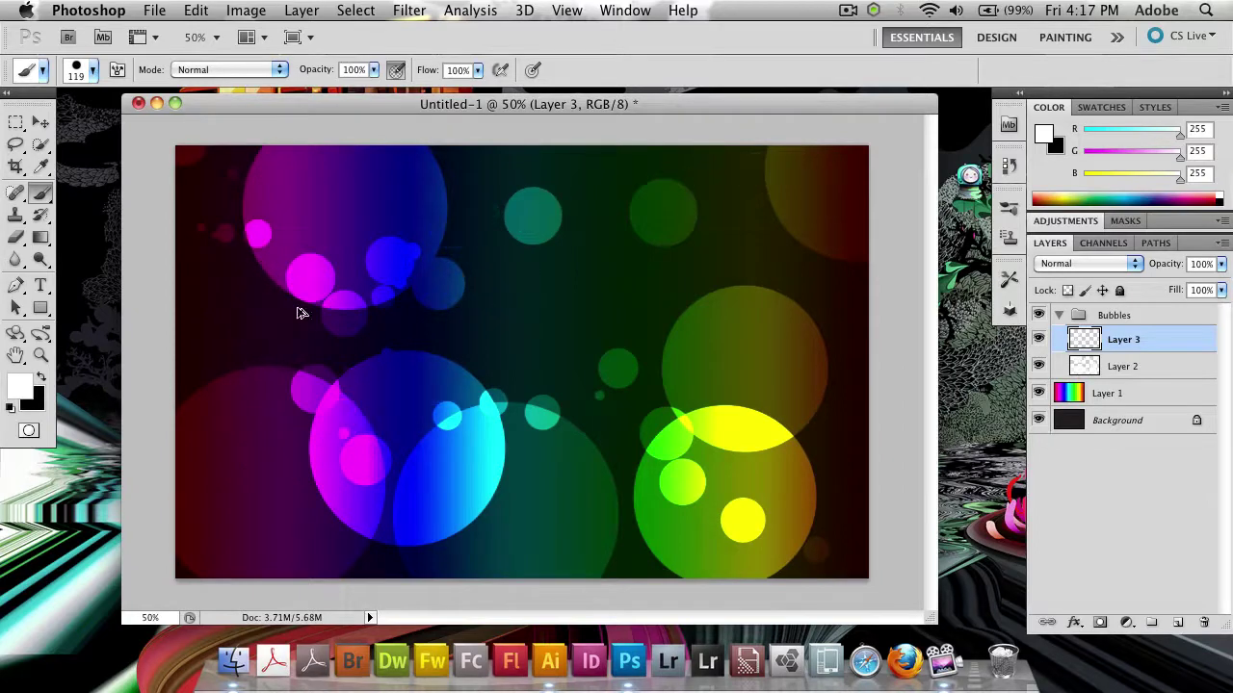
key(super+alt+z)
drag(584, 240, 511, 473)
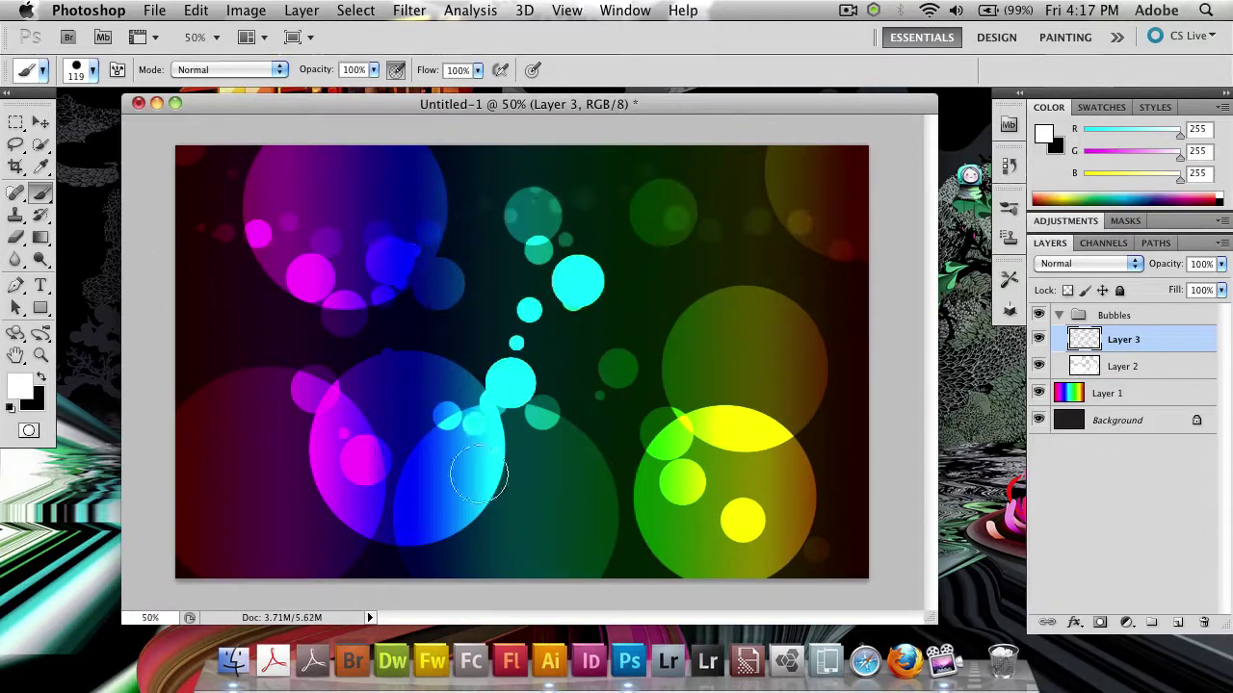
mouse_move(809, 289)
mouse_down()
mouse_move(786, 327)
mouse_move(742, 472)
mouse_up()
drag(241, 308, 207, 525)
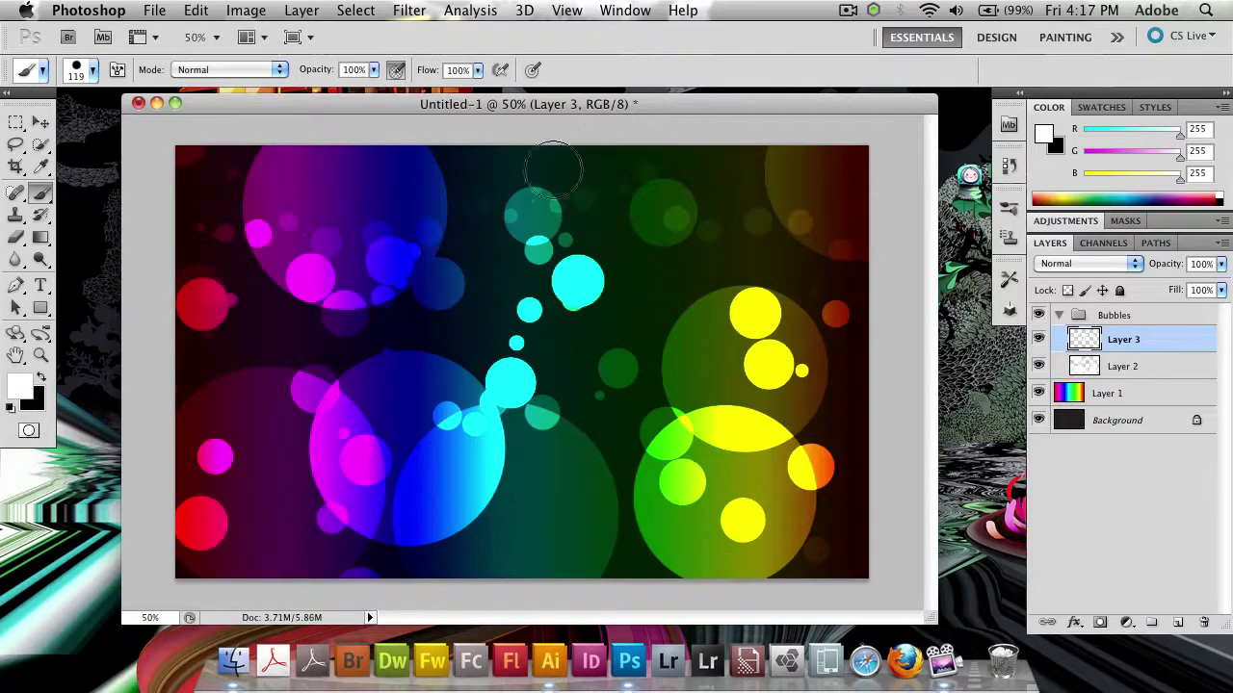
mouse_move(550, 179)
mouse_down()
mouse_move(508, 251)
mouse_move(418, 236)
mouse_move(380, 269)
mouse_up()
Step: Set the brush to 123 px size and 38% hardness
click(93, 70)
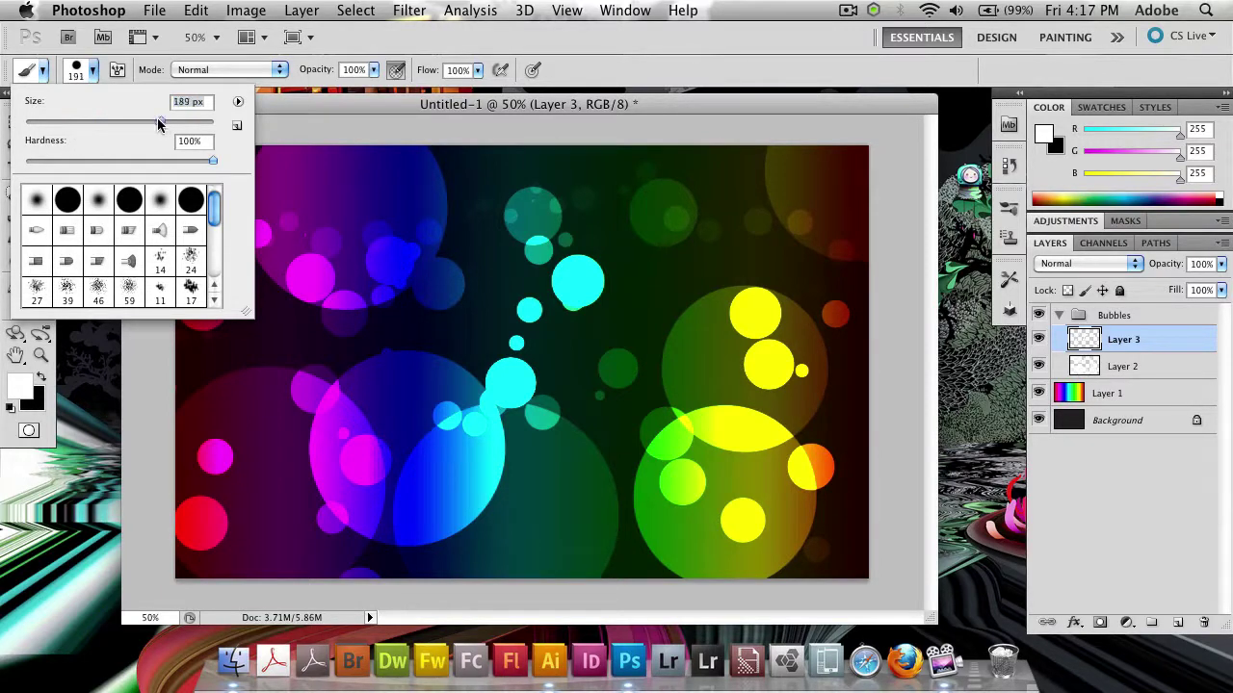
drag(149, 126, 130, 124)
drag(110, 164, 95, 164)
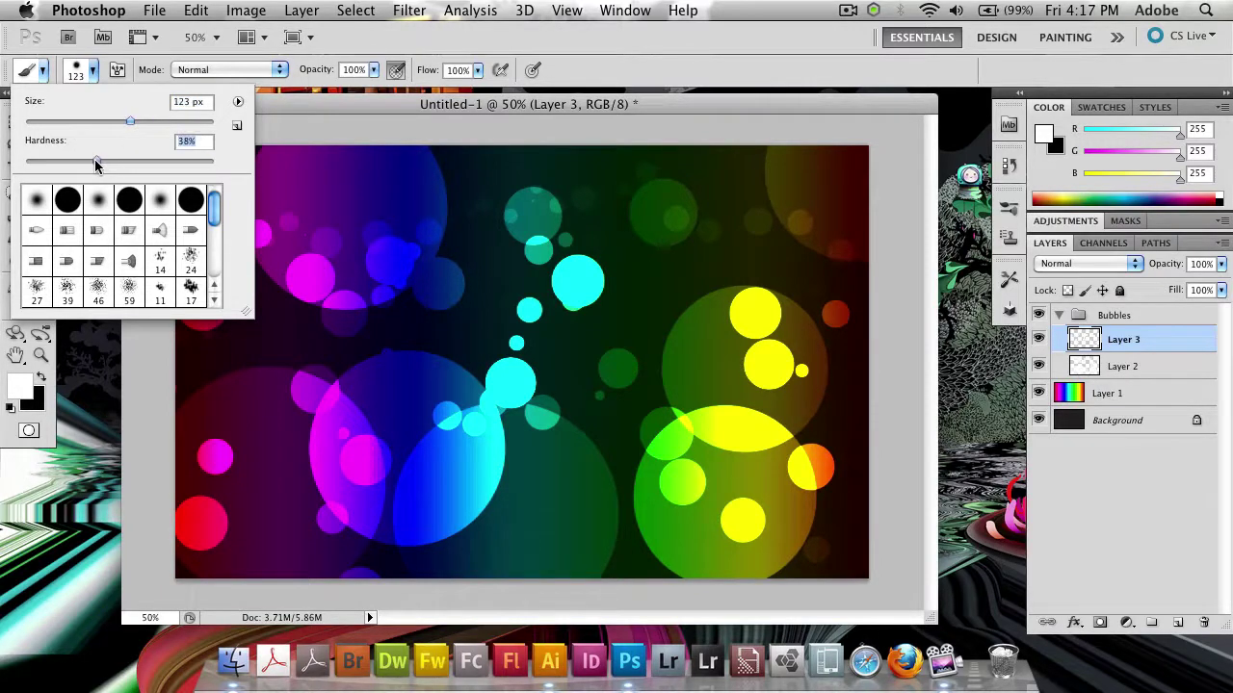
Step: On new Layer 4, paint colourful bubbles, then scatter more with a 215 px brush
click(755, 77)
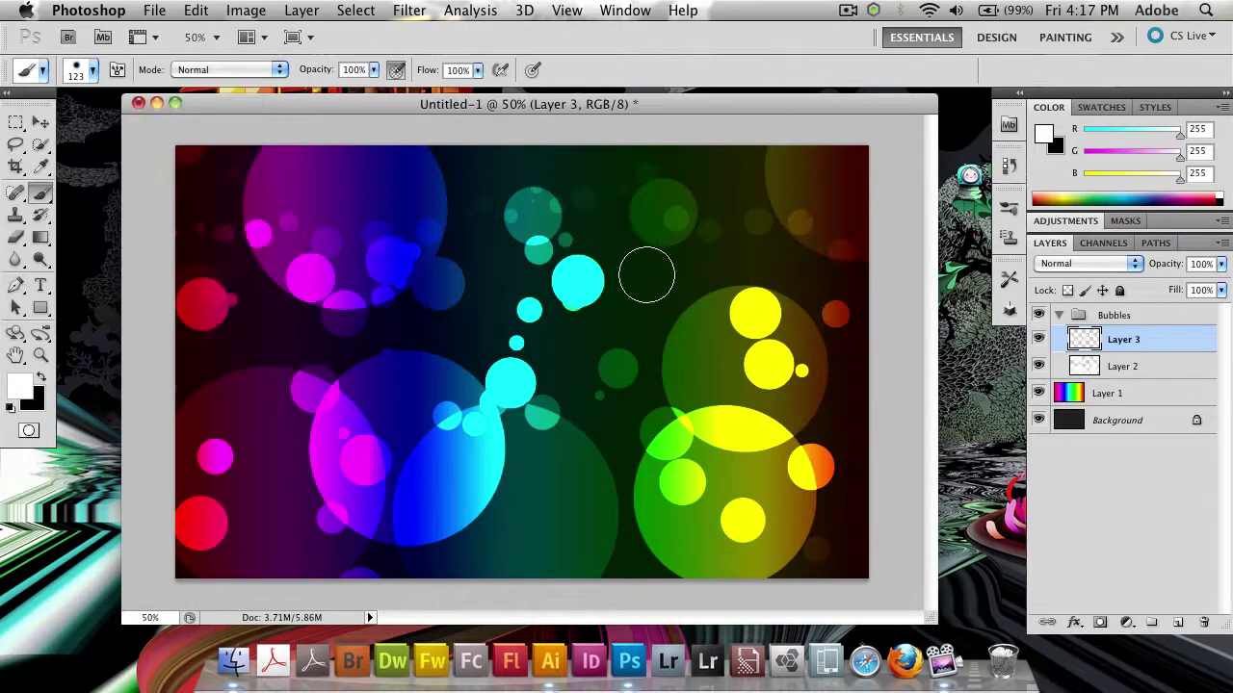
click(1179, 622)
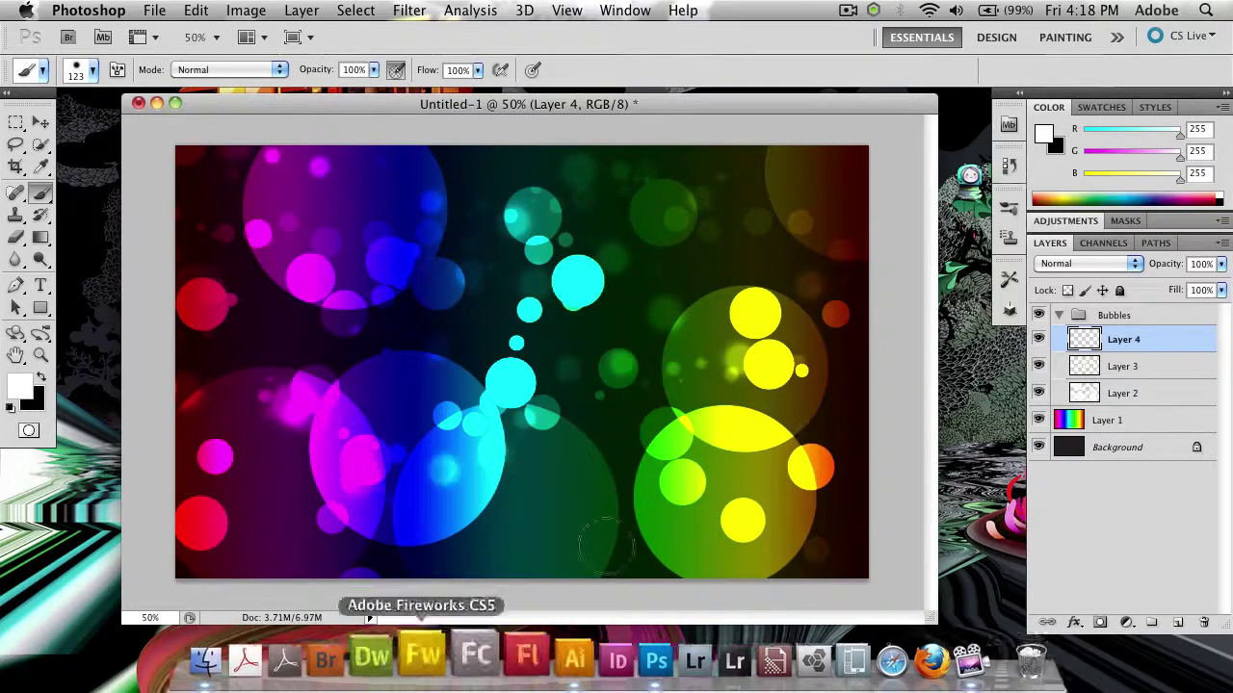
mouse_move(660, 511)
mouse_down()
mouse_move(616, 482)
mouse_move(703, 539)
mouse_up()
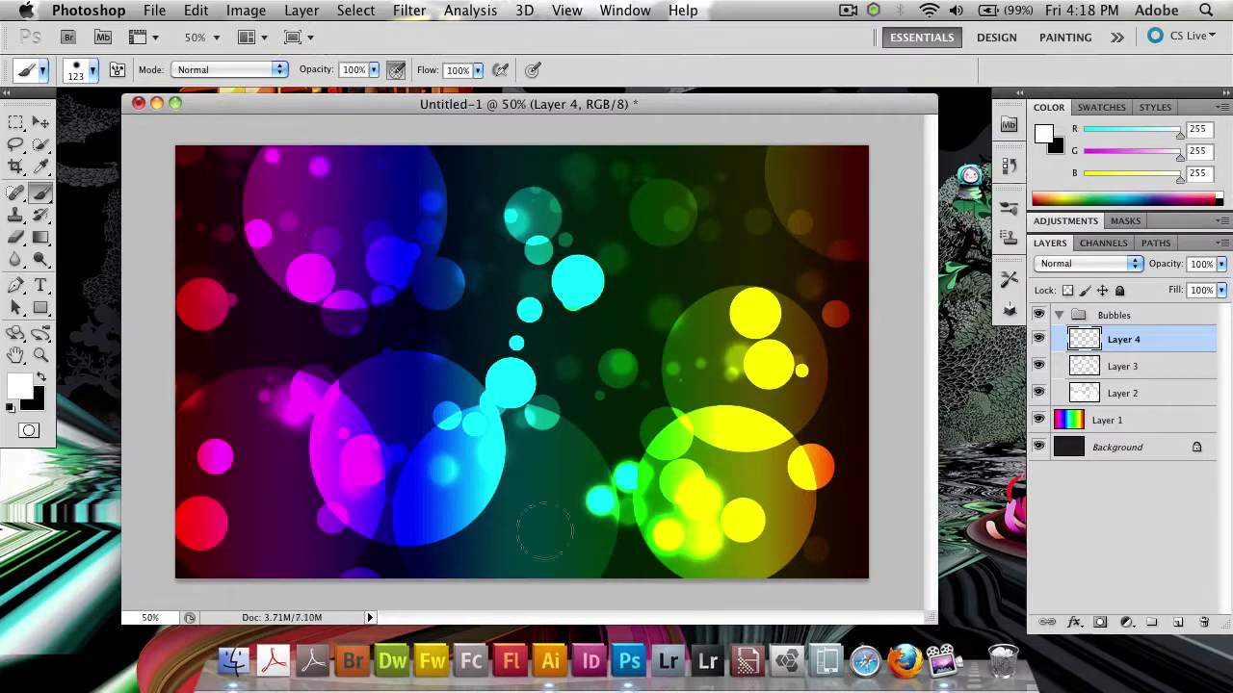
click(95, 75)
drag(173, 120, 358, 124)
click(163, 124)
click(446, 108)
drag(517, 388, 539, 489)
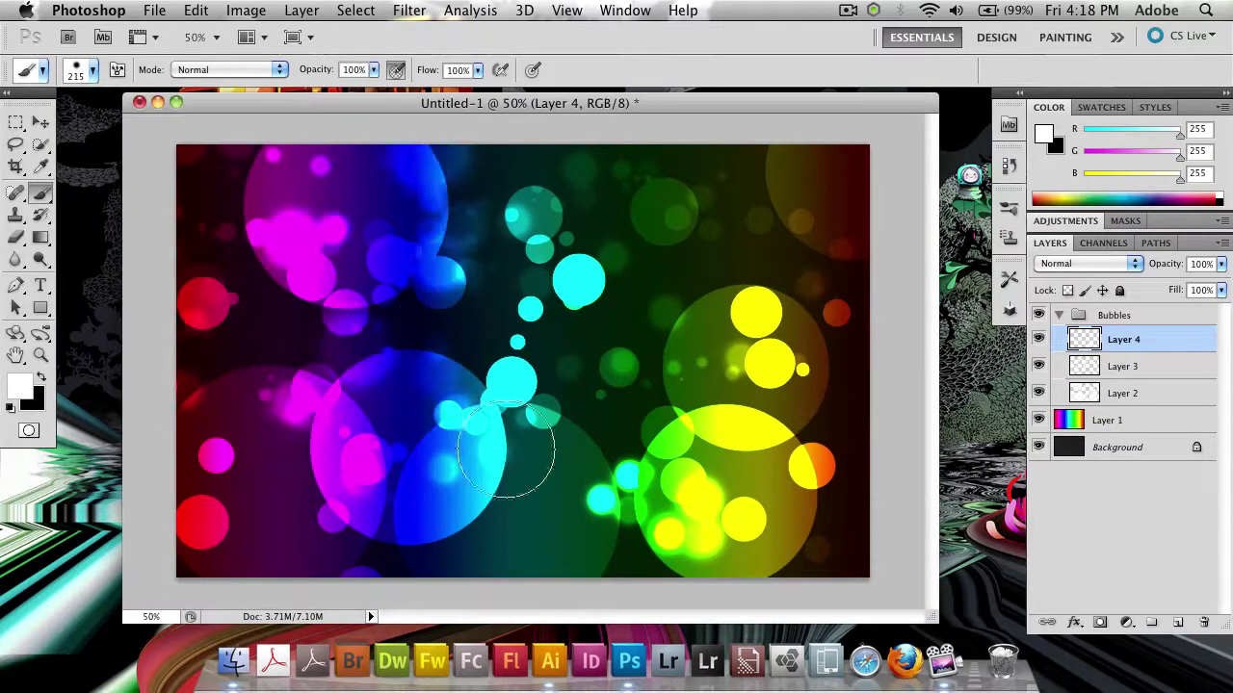
Step: Add Layer 5 and set the brush to 100% hardness and 37 px
click(1177, 623)
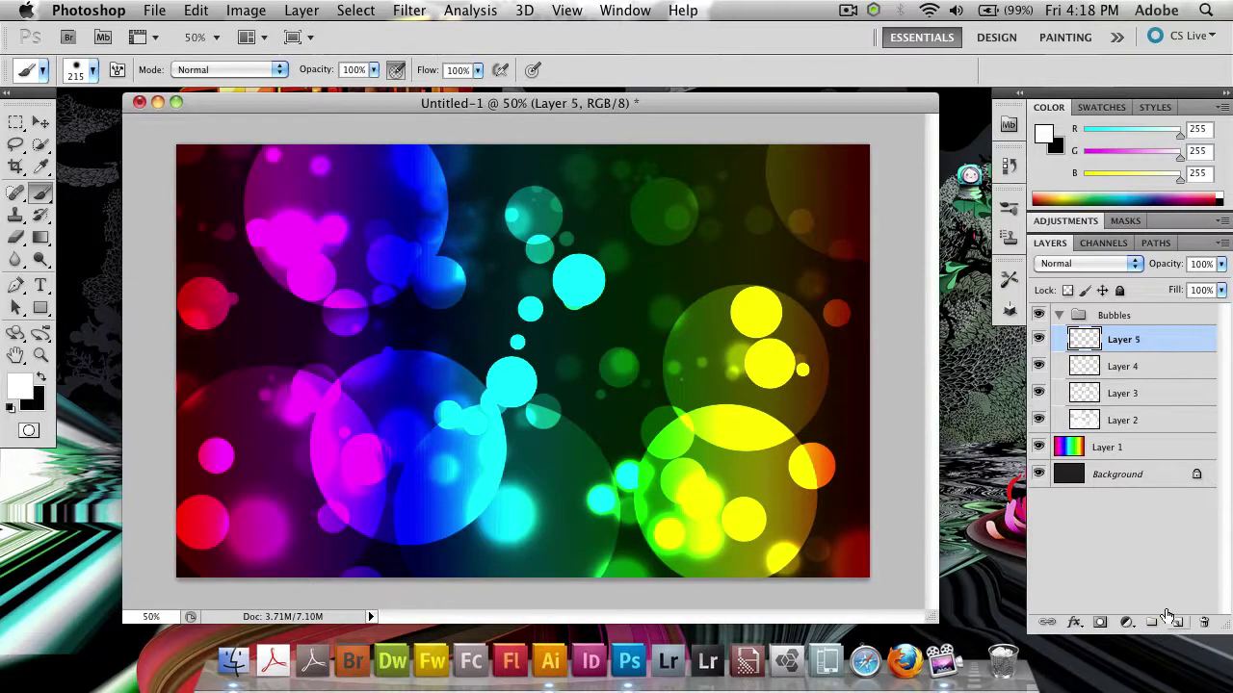
click(94, 73)
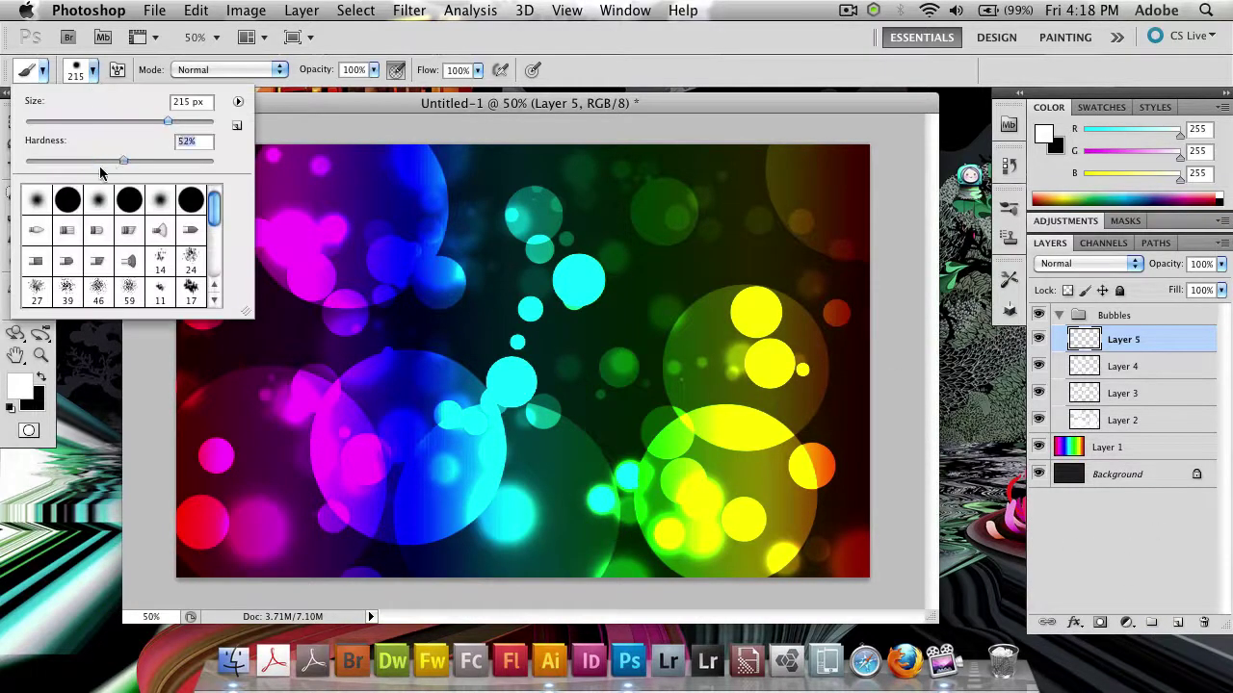
drag(98, 161, 213, 161)
drag(99, 121, 60, 120)
Step: Sprinkle small hard-edged bubble dots across the canvas, including along the top
click(463, 190)
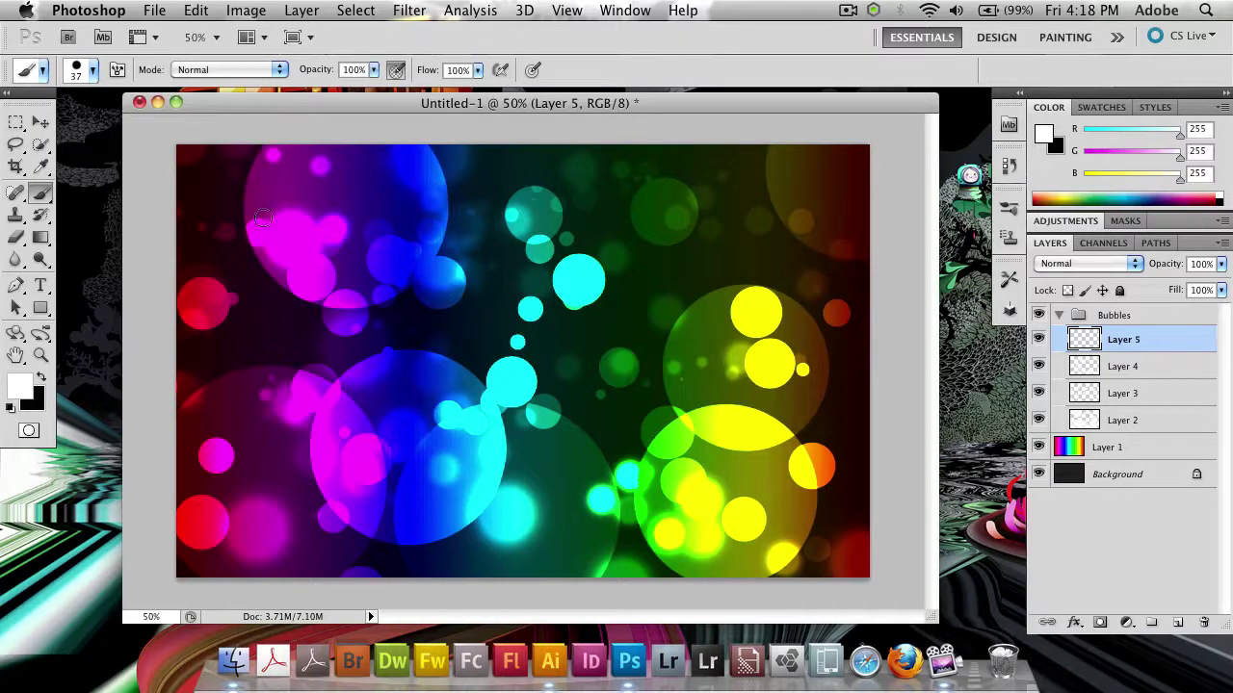
click(220, 490)
mouse_move(470, 362)
mouse_down()
mouse_move(334, 395)
mouse_move(681, 193)
mouse_move(600, 434)
mouse_move(783, 409)
mouse_up()
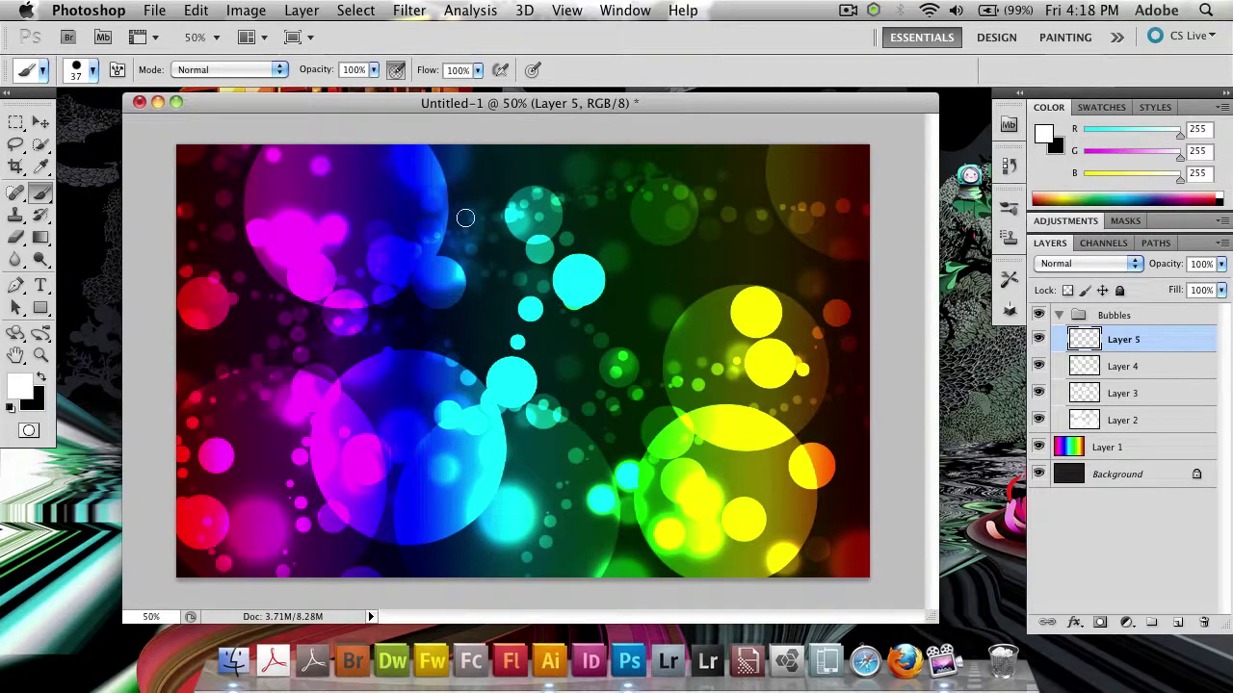
drag(439, 211, 674, 229)
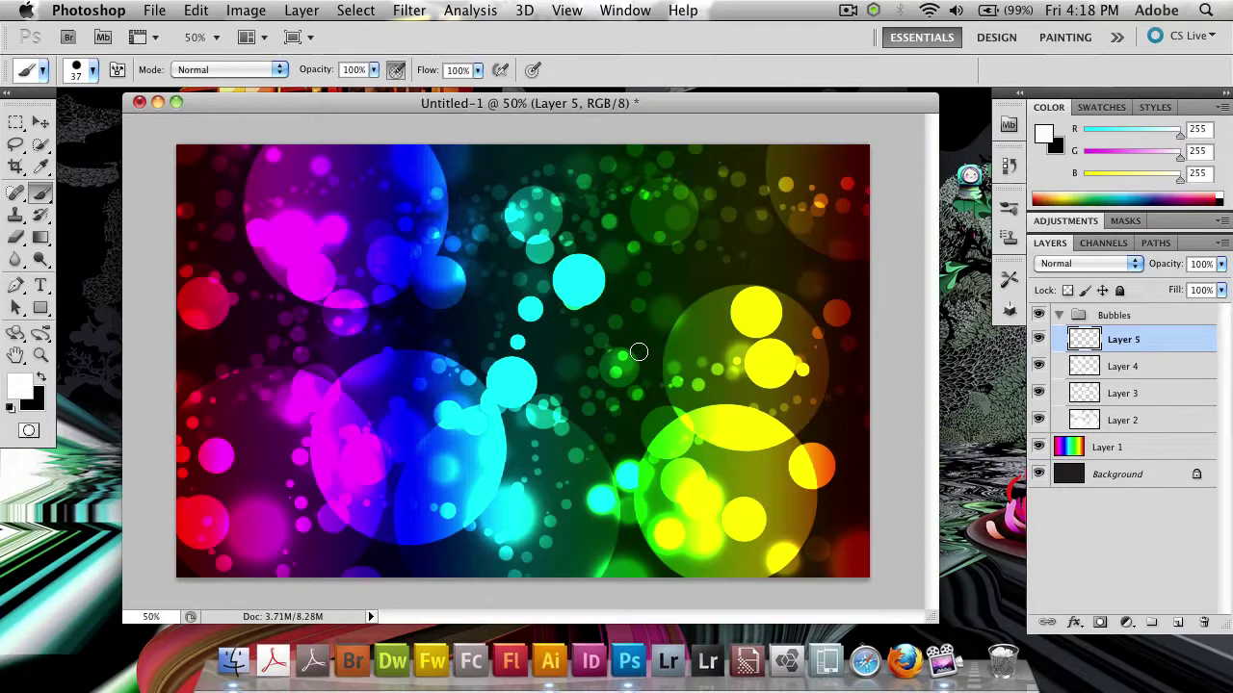
Step: Toggle the gradient and background layers to compare the bubbles, then select Layer 1
click(1038, 446)
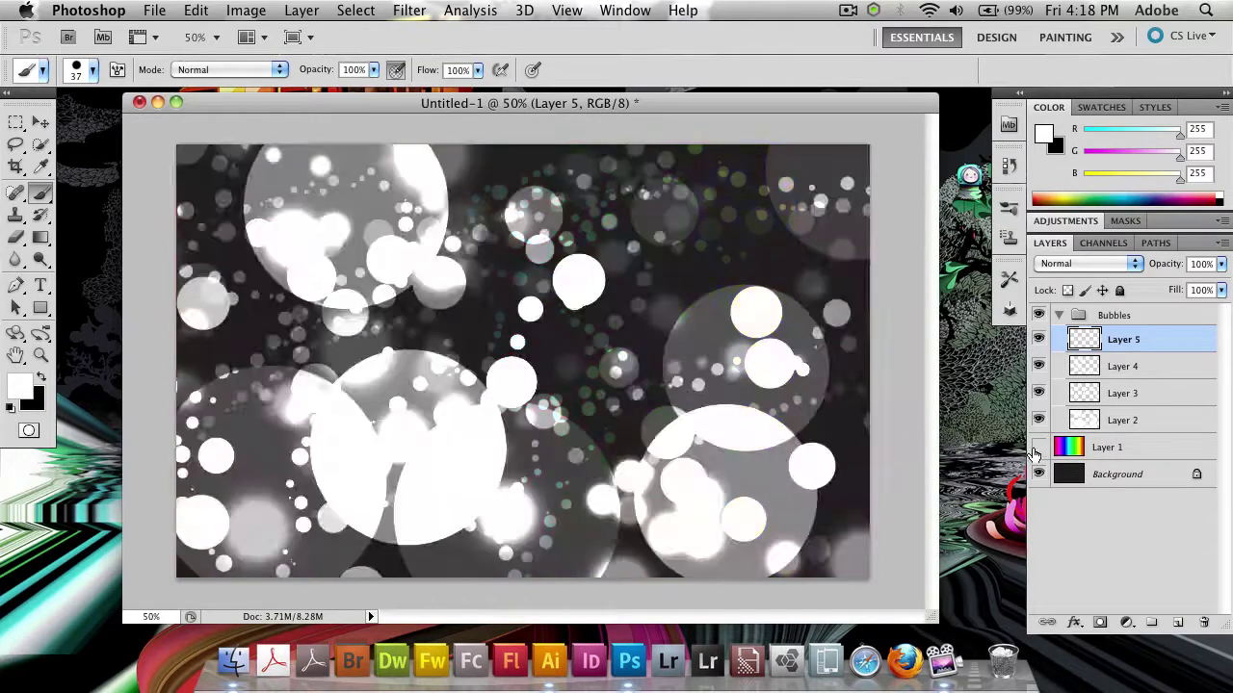
click(1038, 447)
drag(1038, 447, 1038, 474)
click(1038, 474)
click(1038, 447)
click(1088, 449)
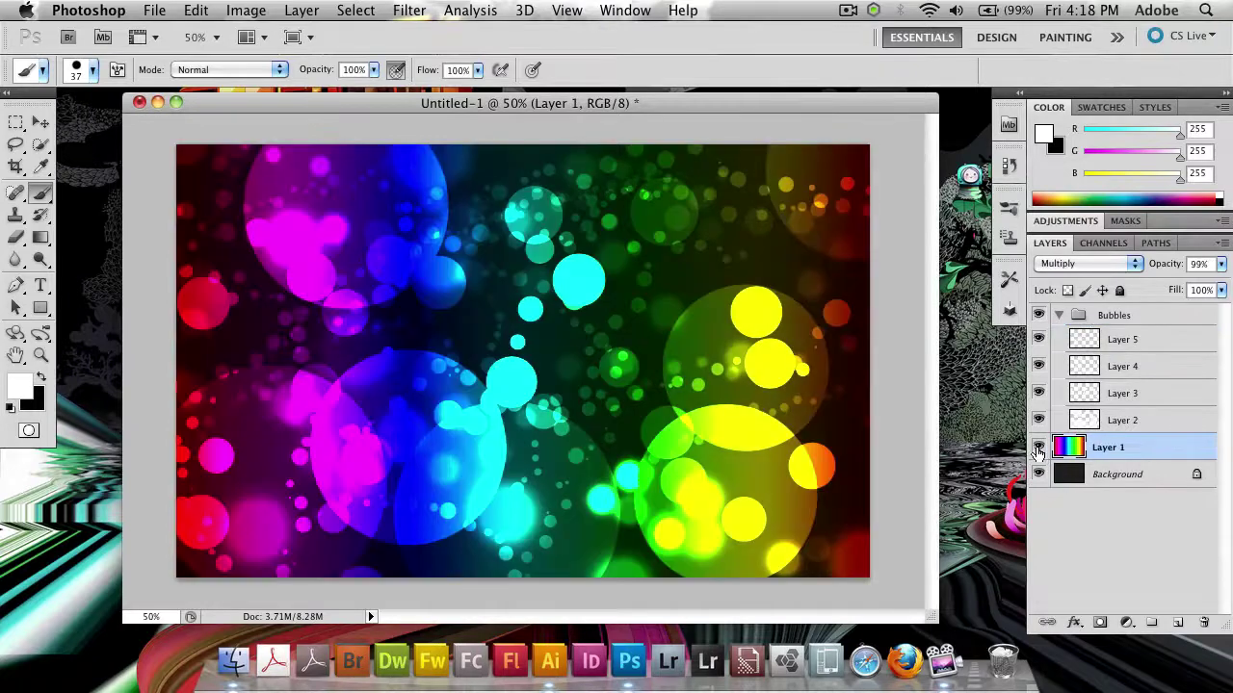
Step: Edit the Spectrum gradient: delete yellow and red stops, place green at end, cyan ~70%, blue 41%
click(41, 241)
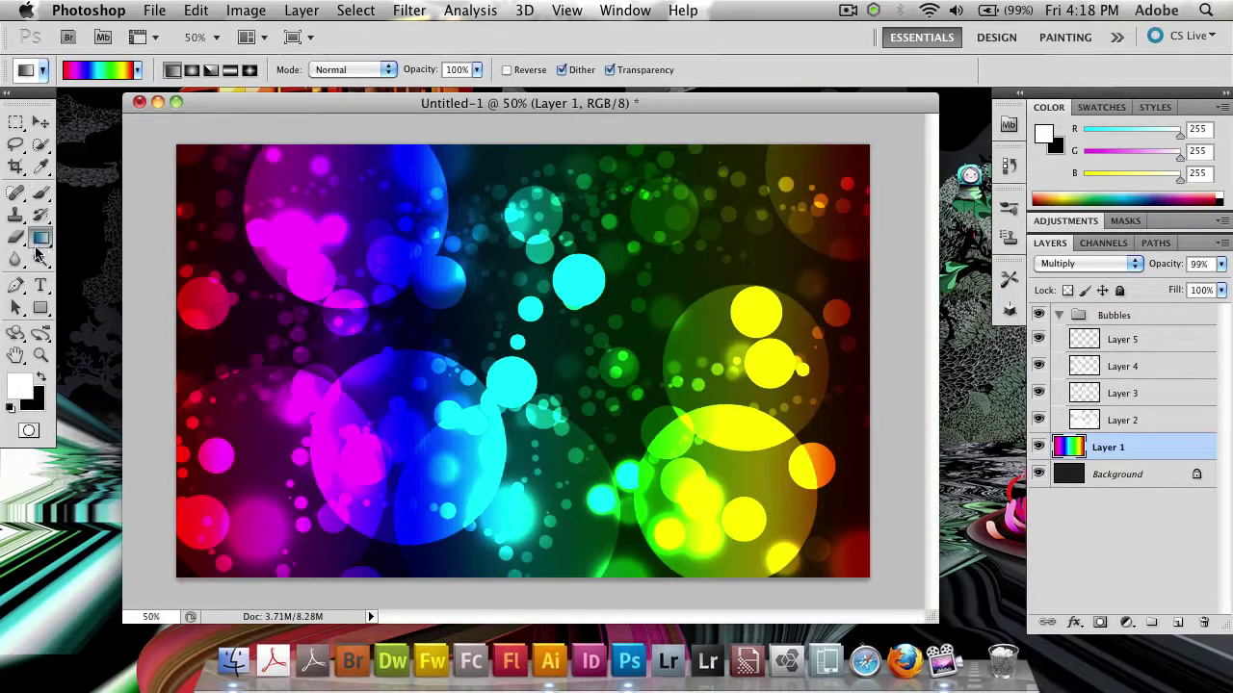
click(124, 72)
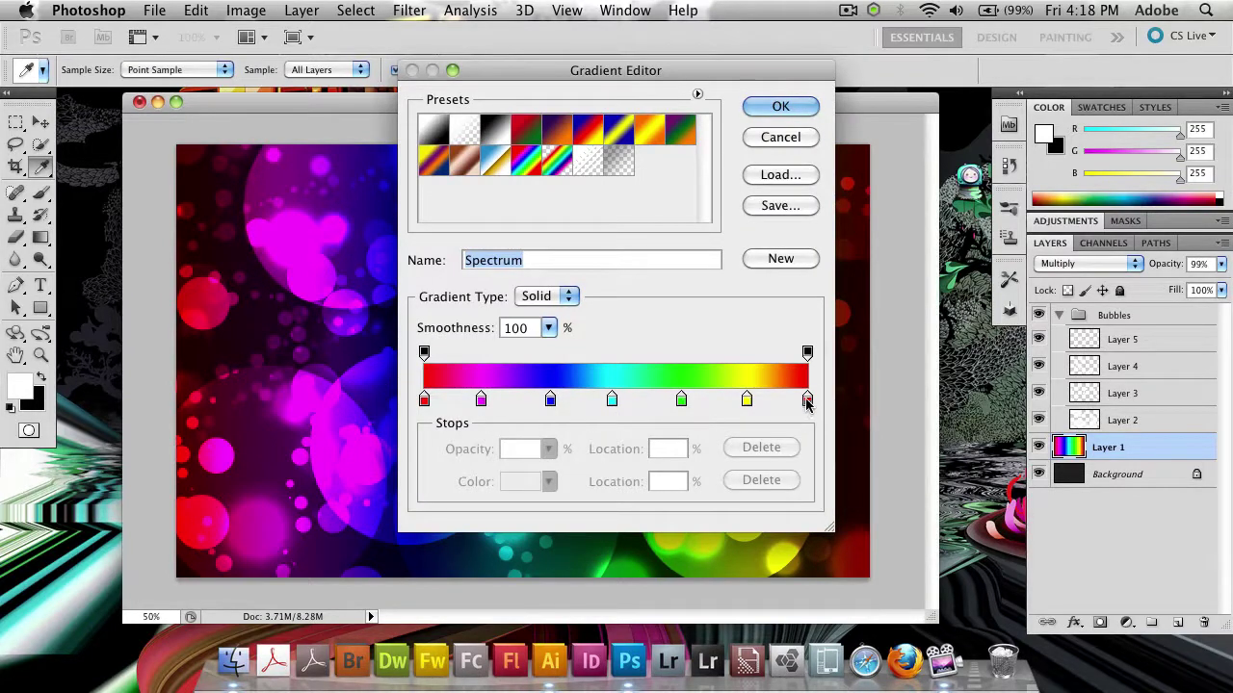
drag(746, 399, 730, 440)
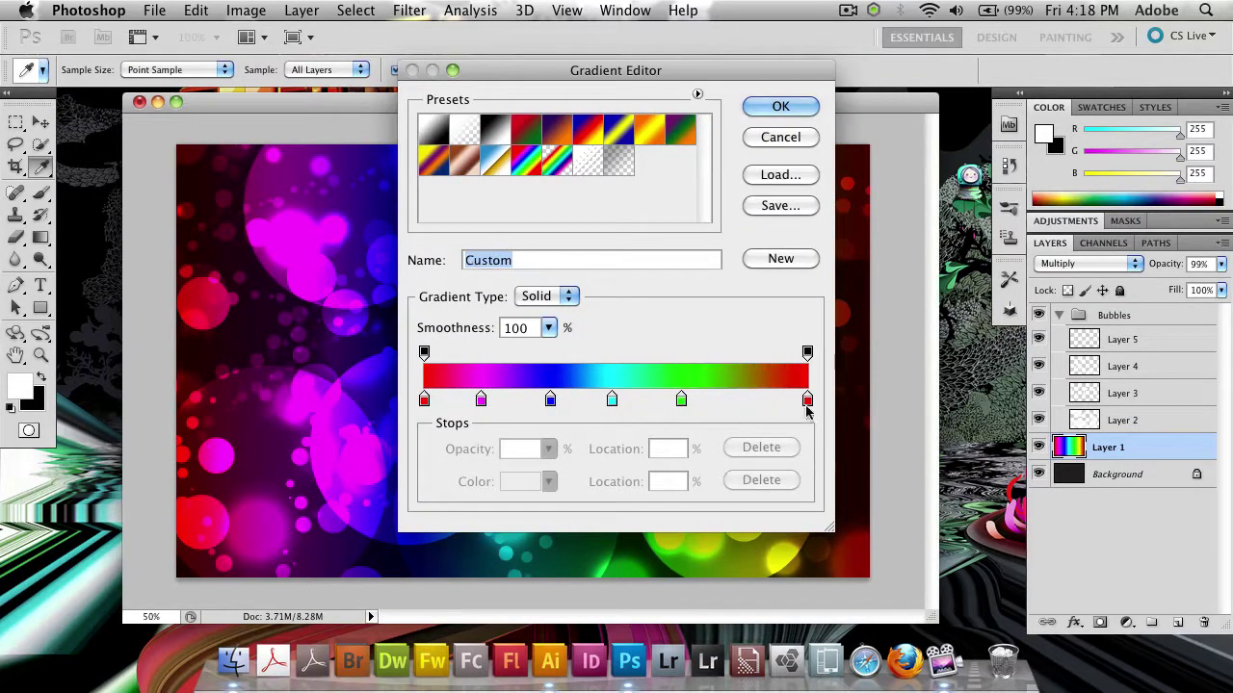
drag(808, 402, 771, 440)
drag(679, 402, 807, 403)
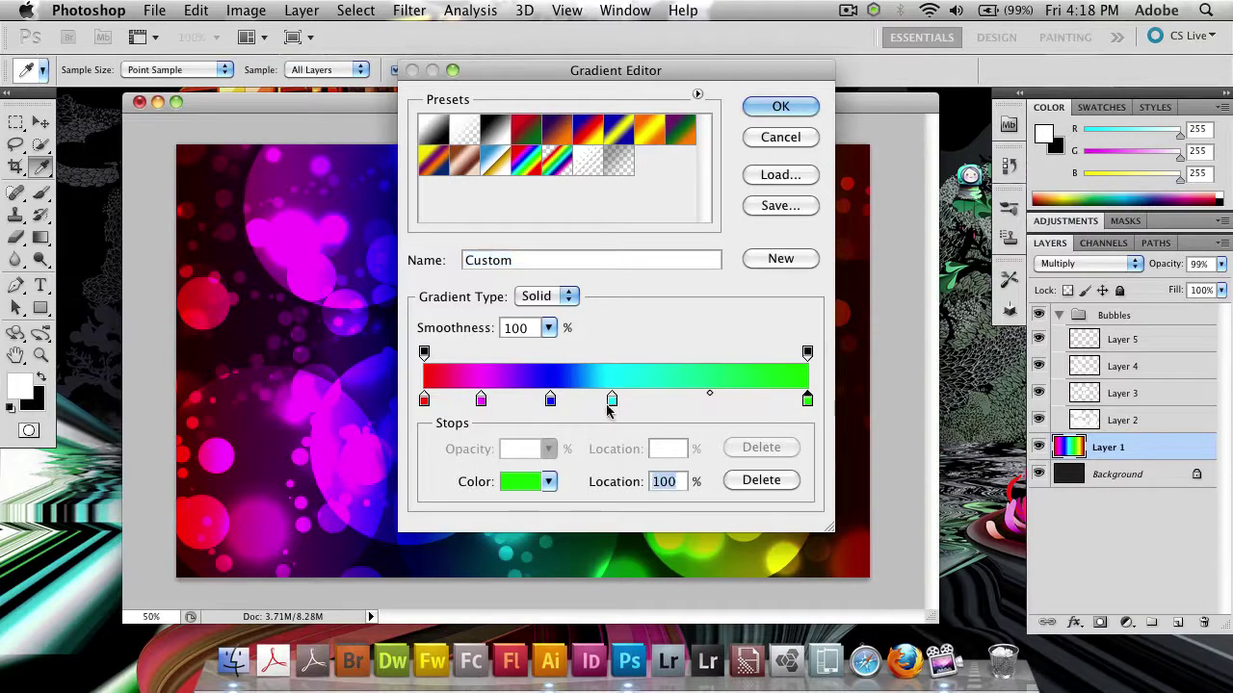
drag(612, 402, 691, 402)
drag(550, 401, 582, 403)
drag(484, 404, 500, 405)
click(780, 106)
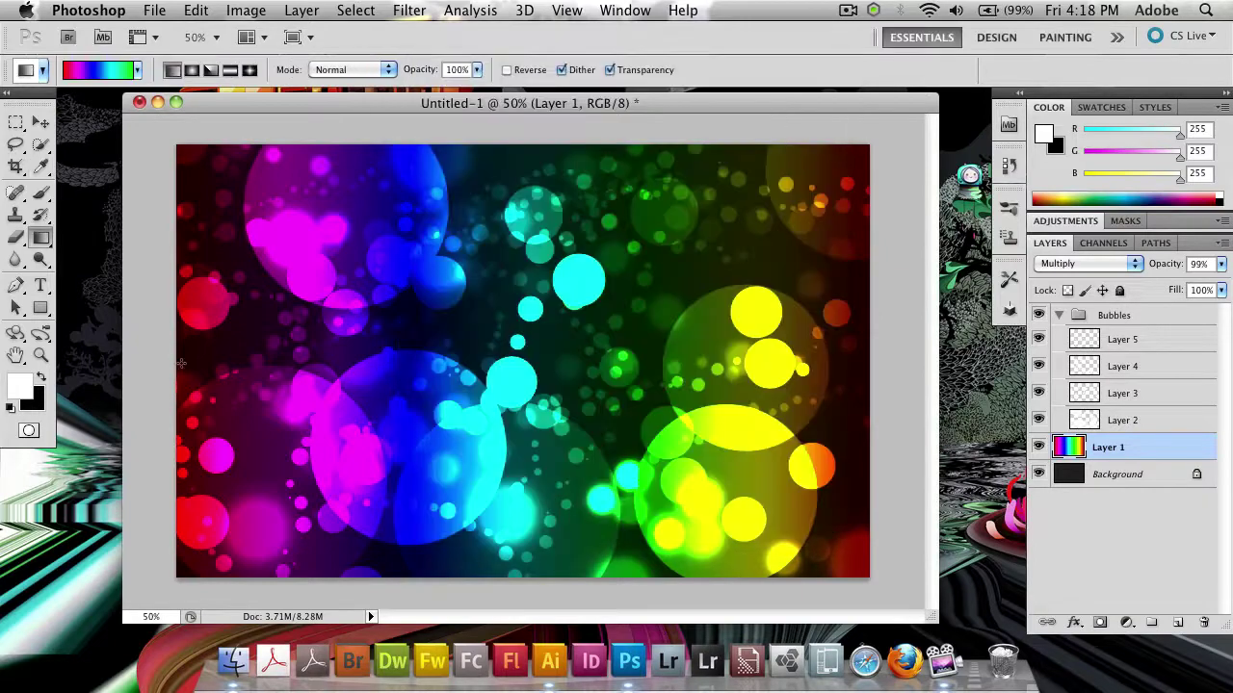
Step: Redraw the gradient on Layer 1 until it runs horizontally with green on the left
drag(177, 362, 163, 418)
drag(584, 246, 584, 514)
drag(542, 156, 542, 534)
drag(515, 171, 541, 594)
drag(142, 386, 173, 372)
drag(867, 314, 392, 320)
drag(736, 295, 463, 295)
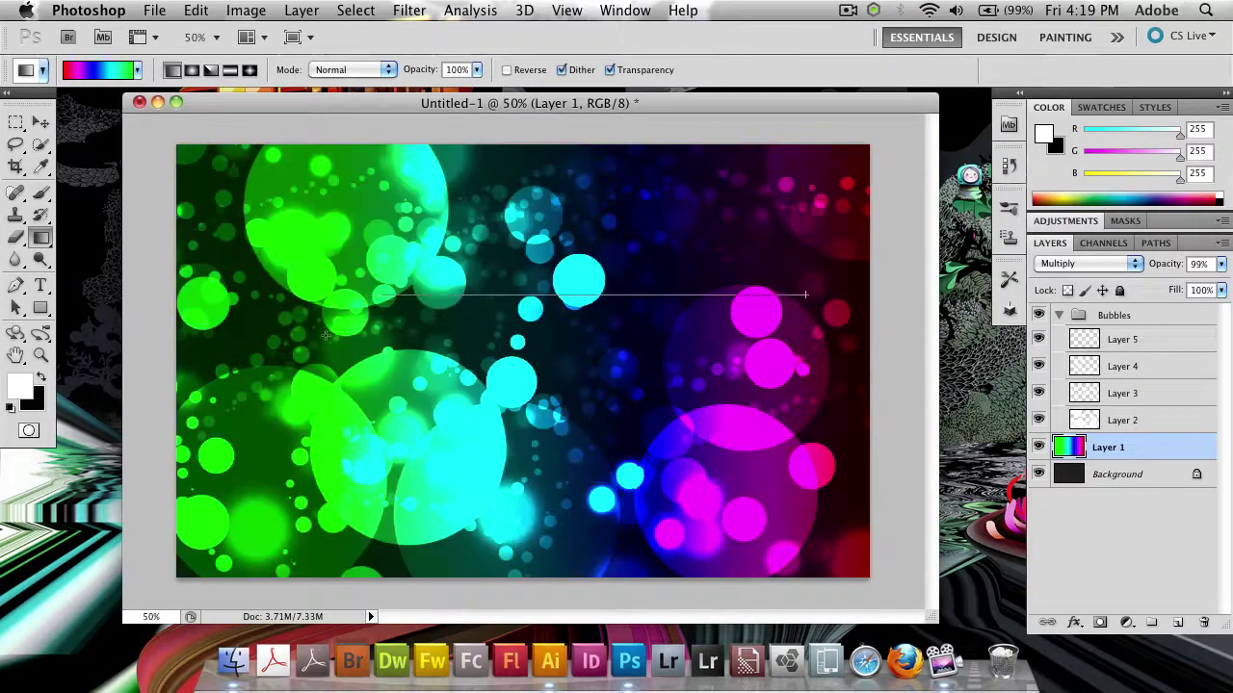
drag(643, 306, 468, 303)
drag(846, 267, 217, 271)
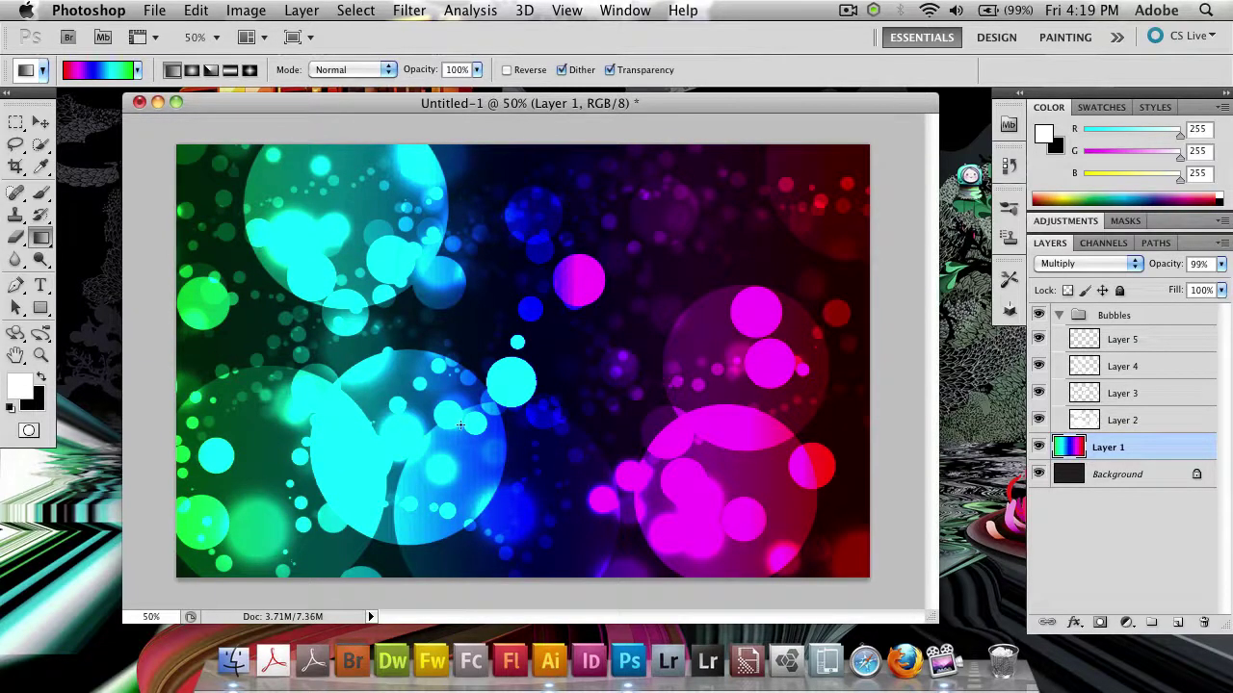
drag(867, 356, 270, 371)
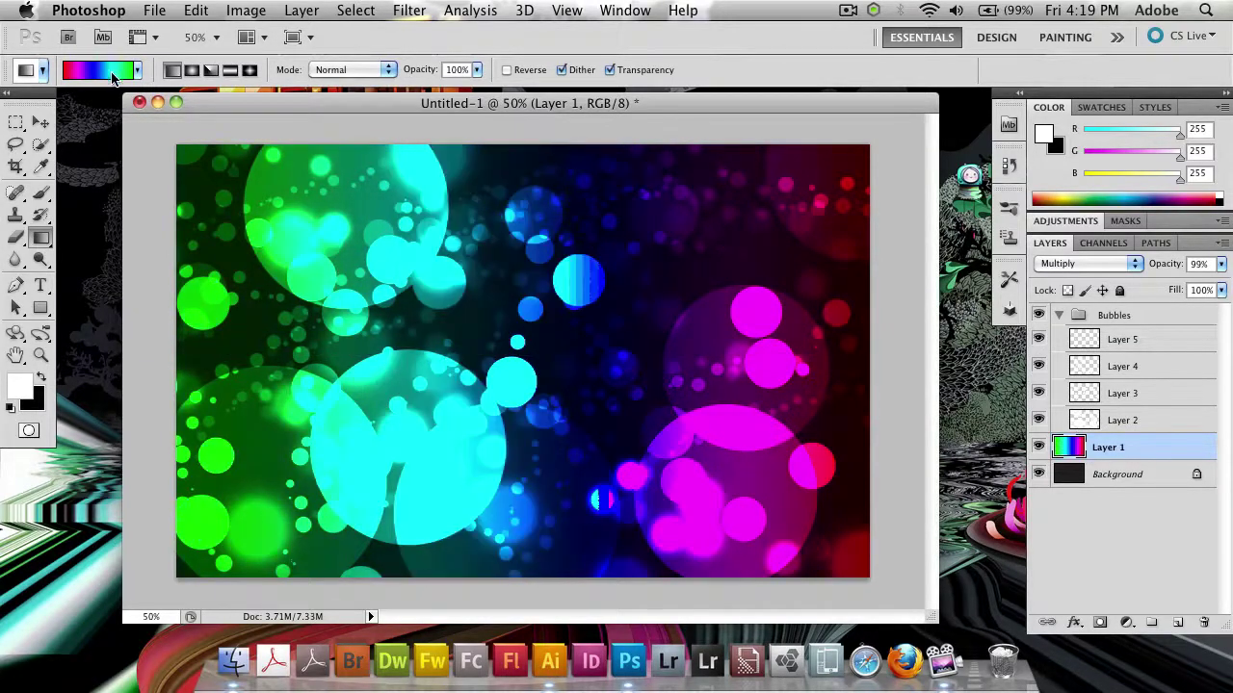
Step: Delete the blue stop so the gradient runs green, cyan, magenta
click(105, 72)
drag(582, 398, 489, 416)
click(499, 399)
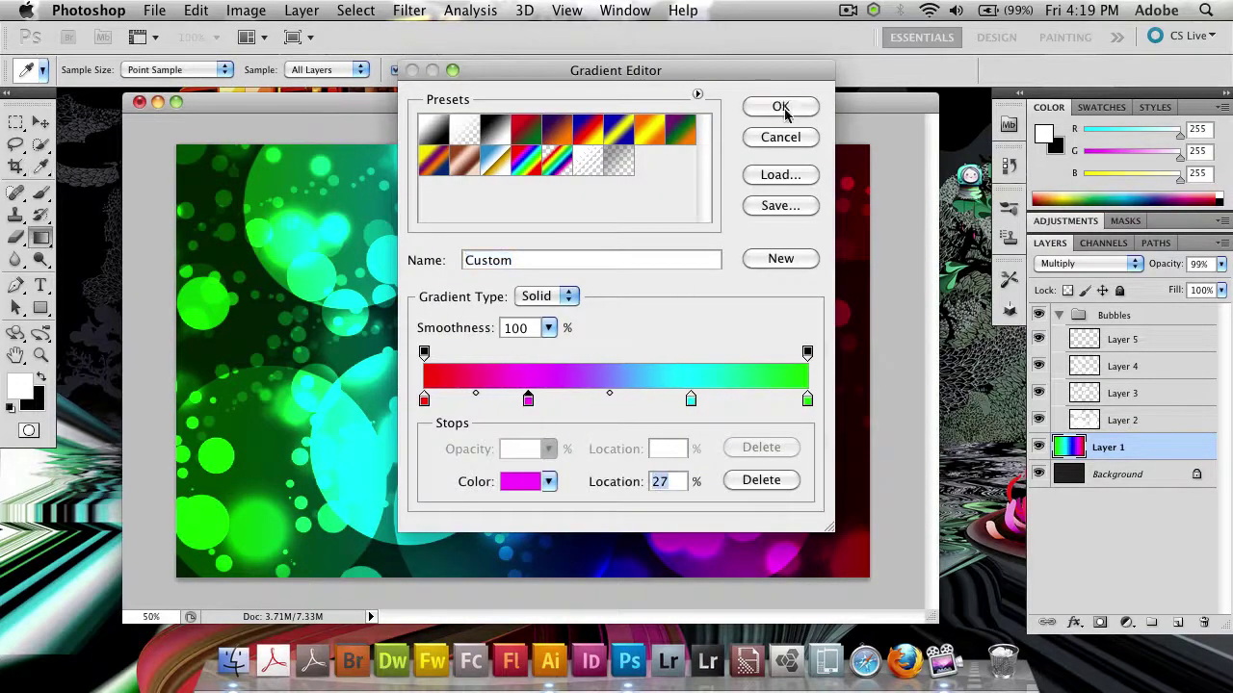
click(780, 108)
Step: Redraw the gradient across Layer 1, lower its opacity to 81%, and collapse the Bubbles group
mouse_move(173, 362)
mouse_down()
mouse_move(868, 362)
mouse_move(178, 370)
mouse_up()
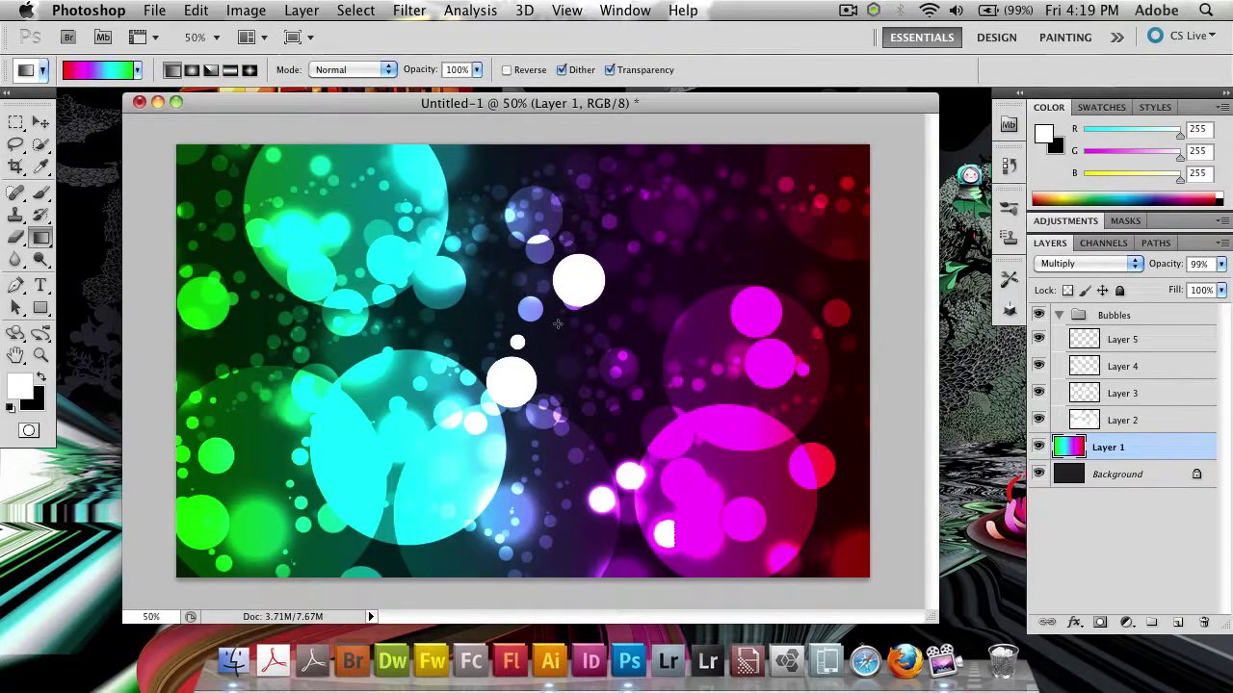
drag(1158, 262, 1027, 280)
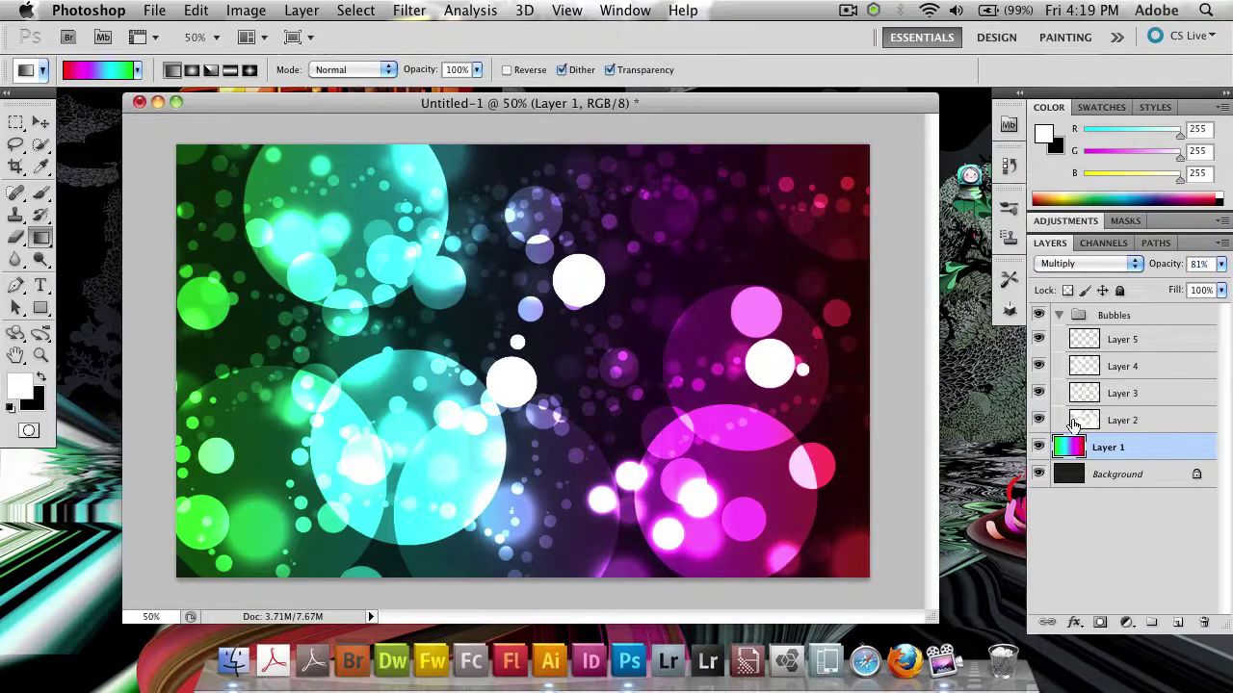
click(1061, 315)
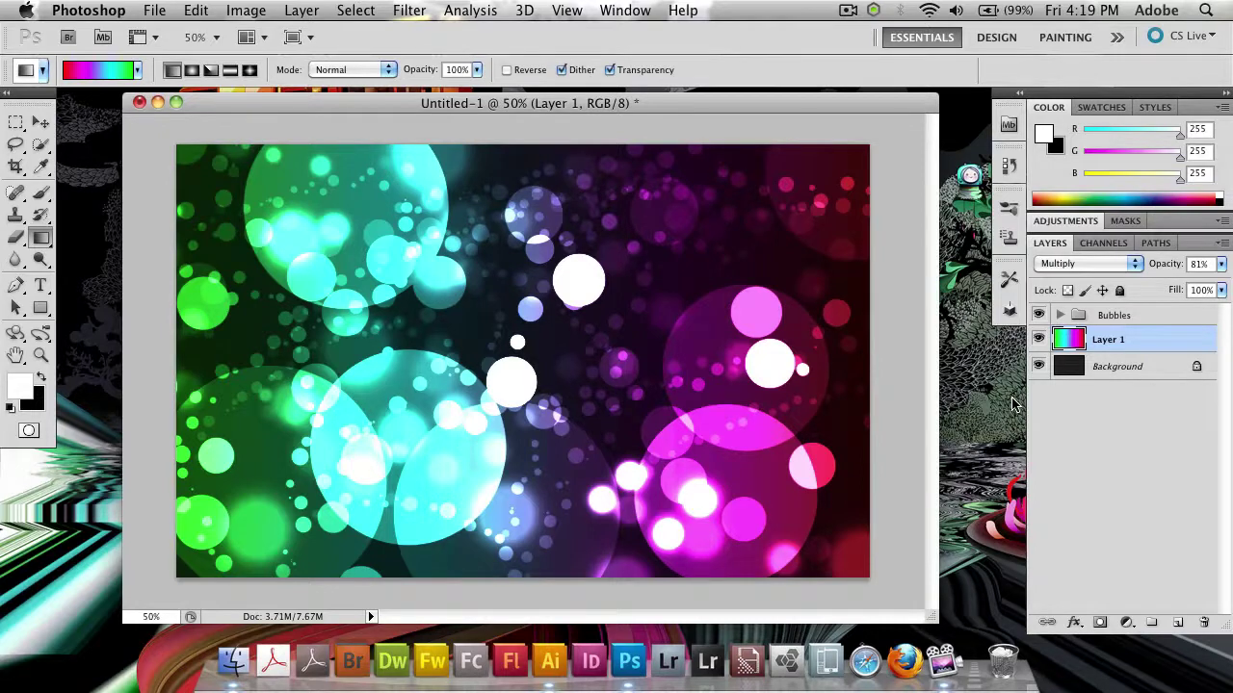
Step: Expand the Bubbles group and lower Layer 2's opacity to 64%
click(1059, 315)
click(1113, 421)
click(1038, 420)
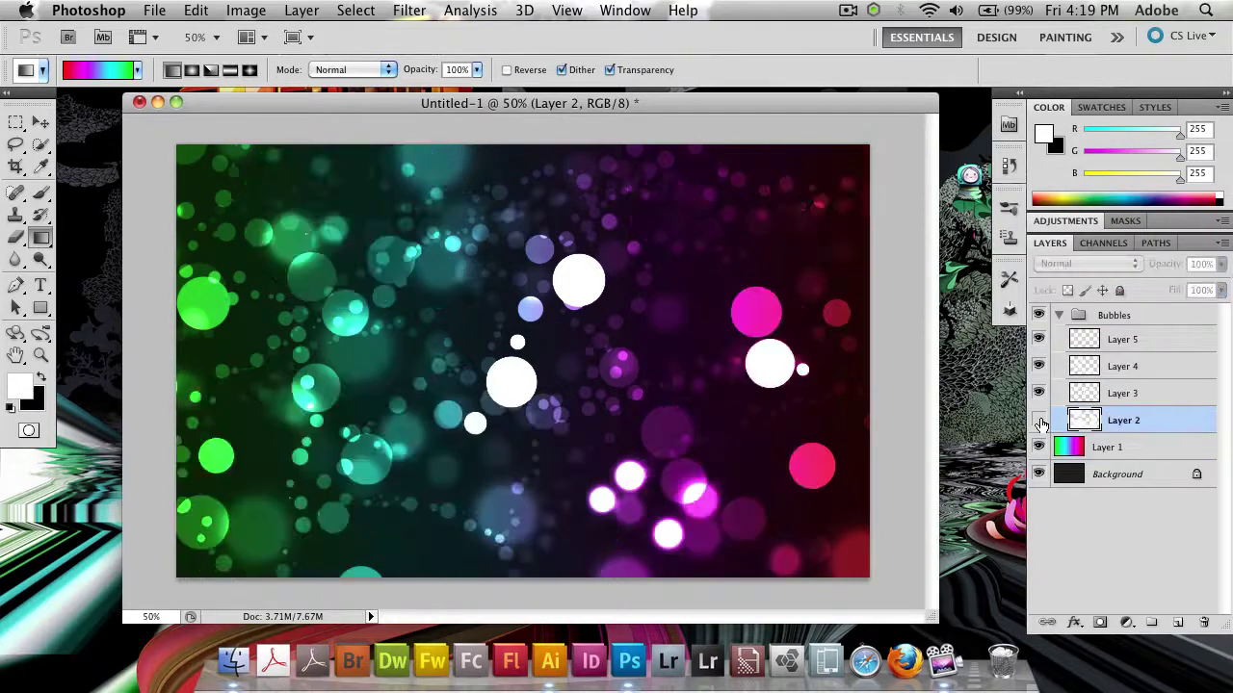
click(1038, 420)
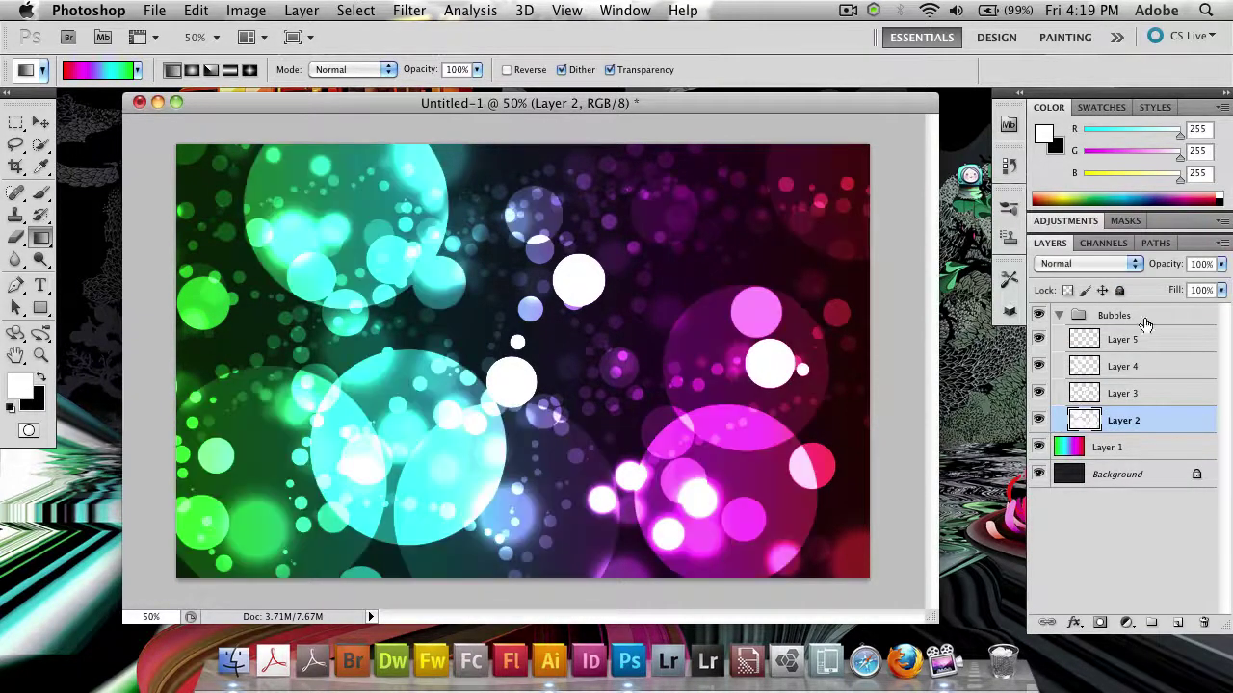
drag(1159, 268, 1132, 275)
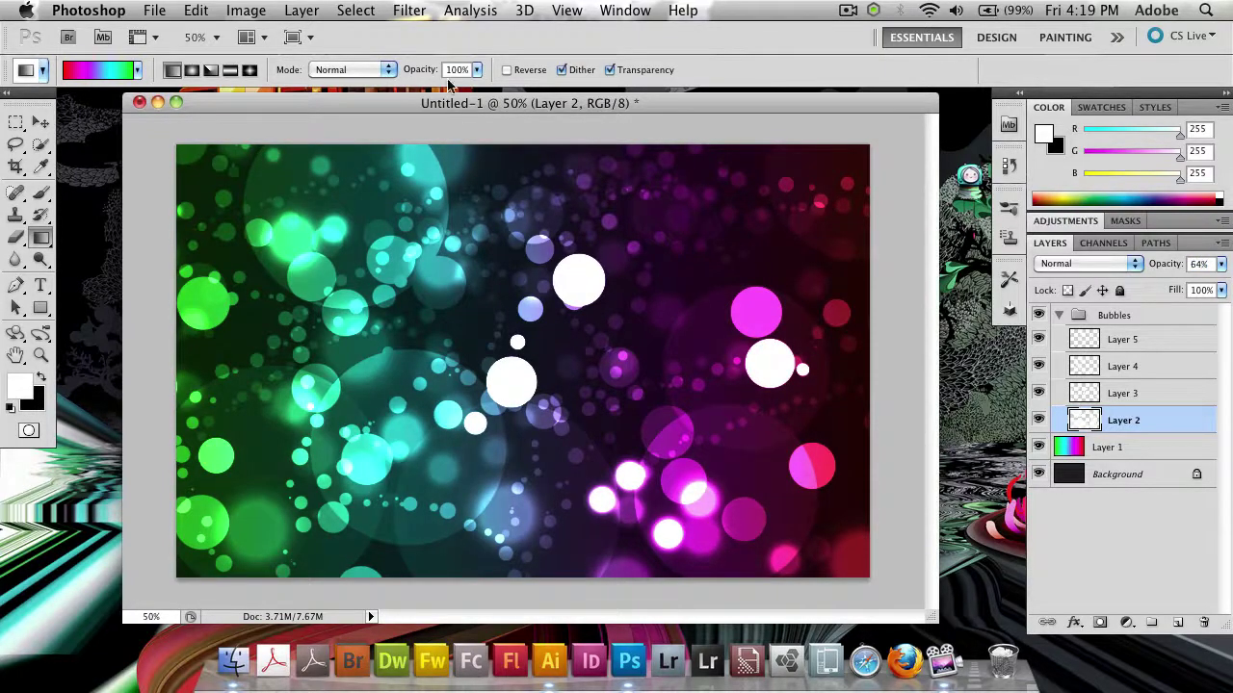
Step: Browse the Filter menu without applying anything, then select Layer 5 and collapse the Bubbles group
click(410, 9)
mouse_move(452, 221)
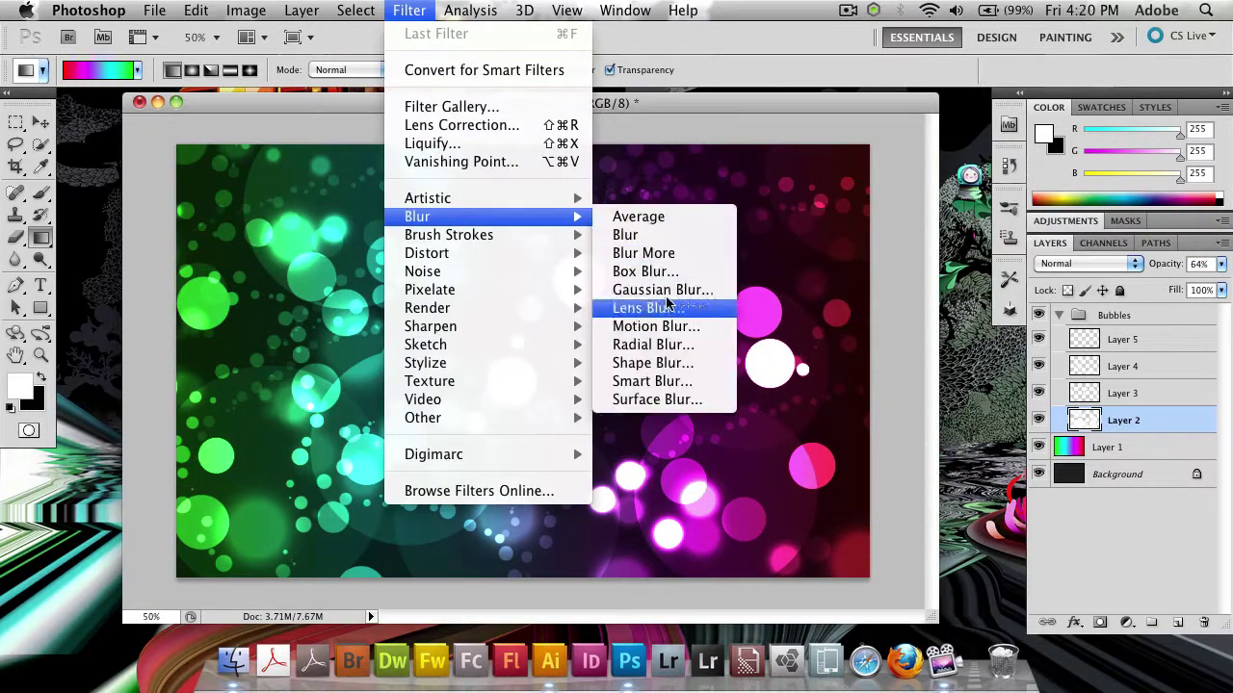
click(208, 344)
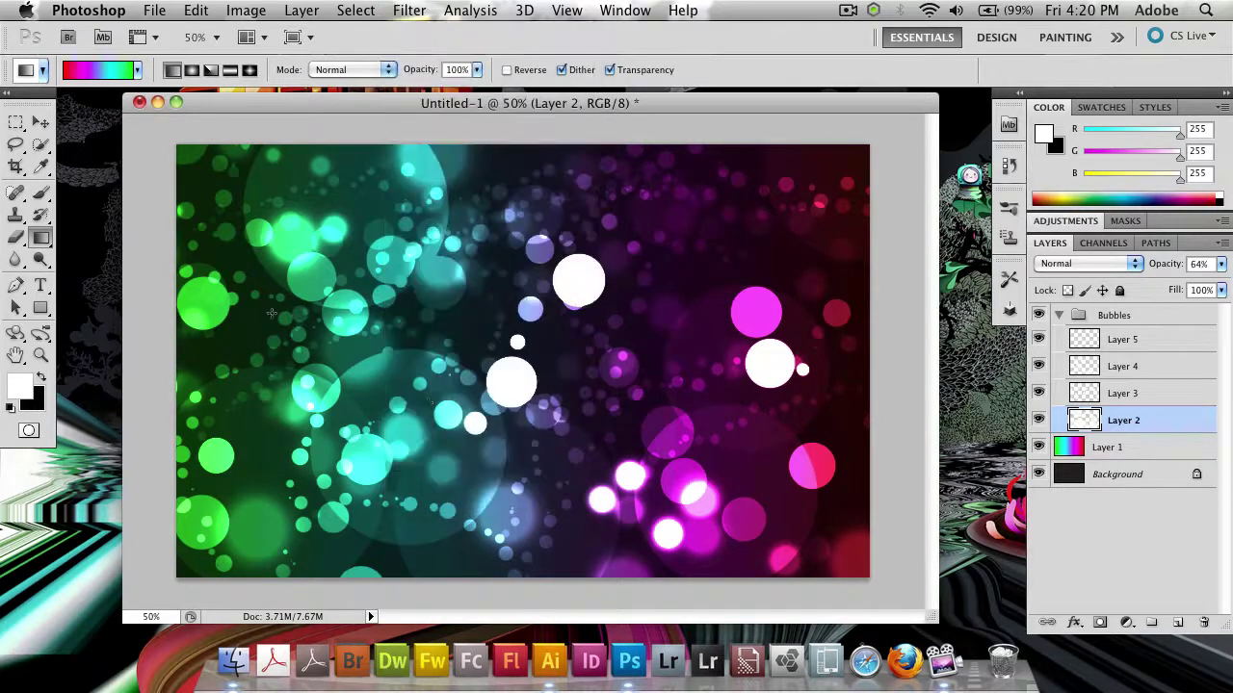
click(1128, 341)
click(1059, 317)
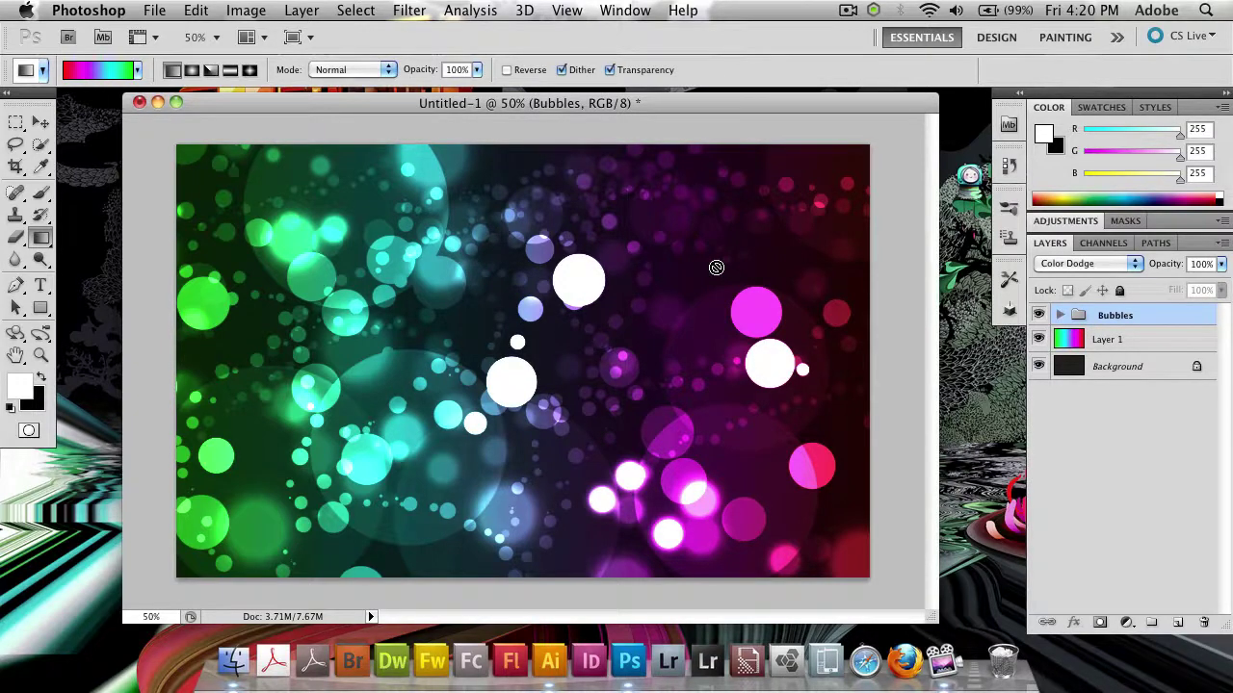
key(super+Tab)
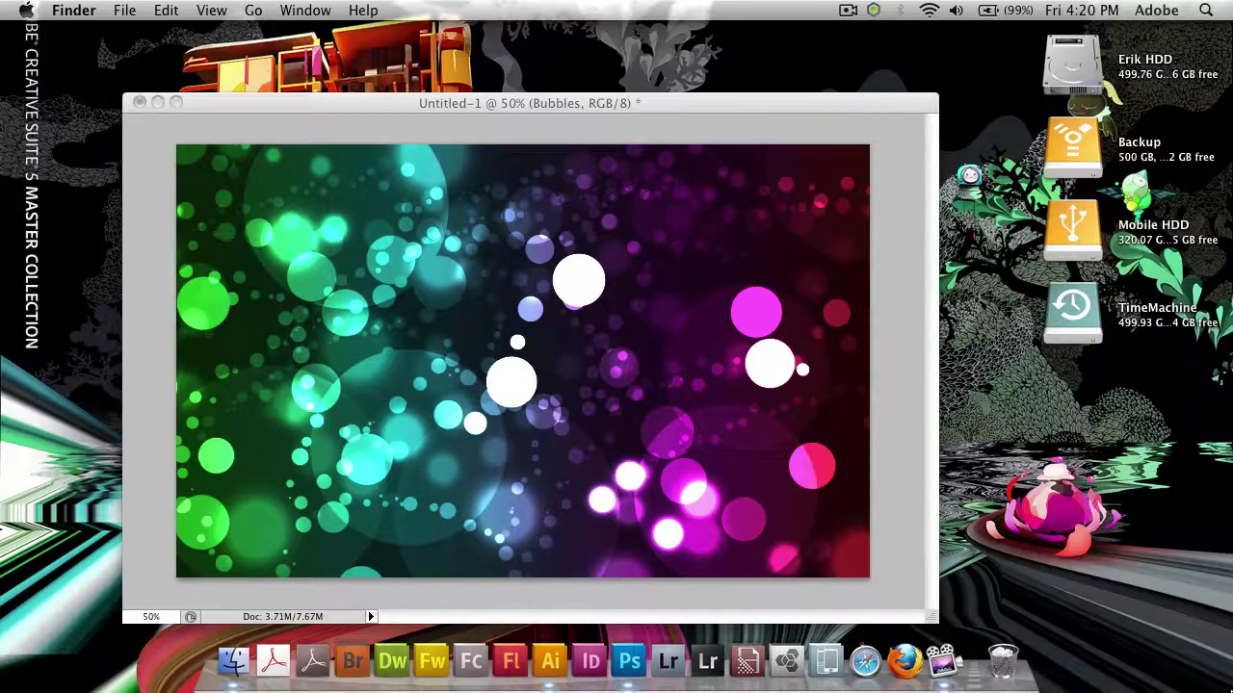
click(673, 473)
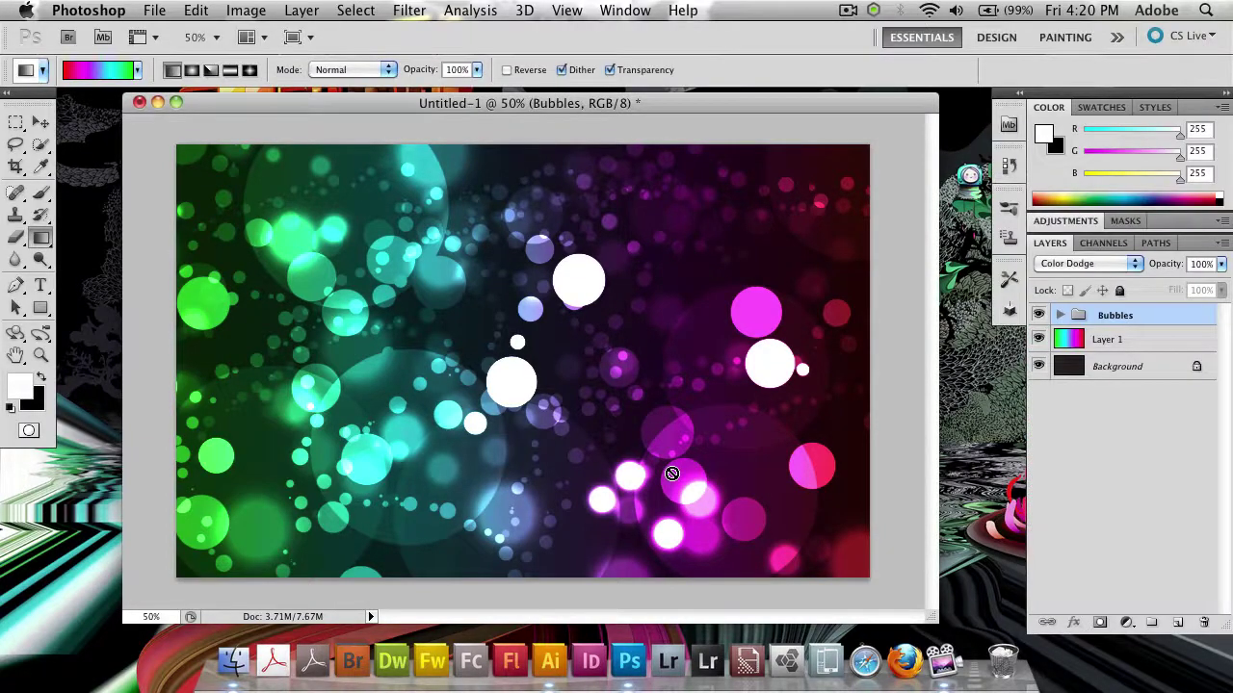